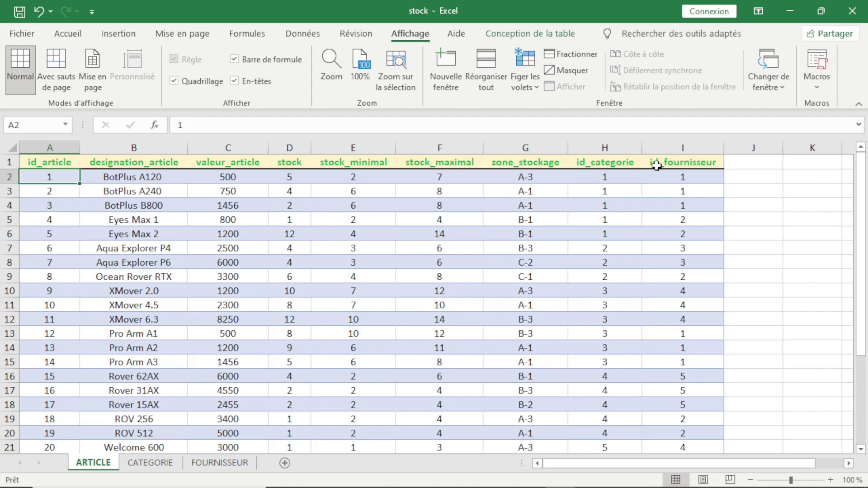
Step: Examine the column headers of the ARTICLE, CATEGORIE and FOURNISSEUR sheets, including their identifier columns
left_click(656, 166)
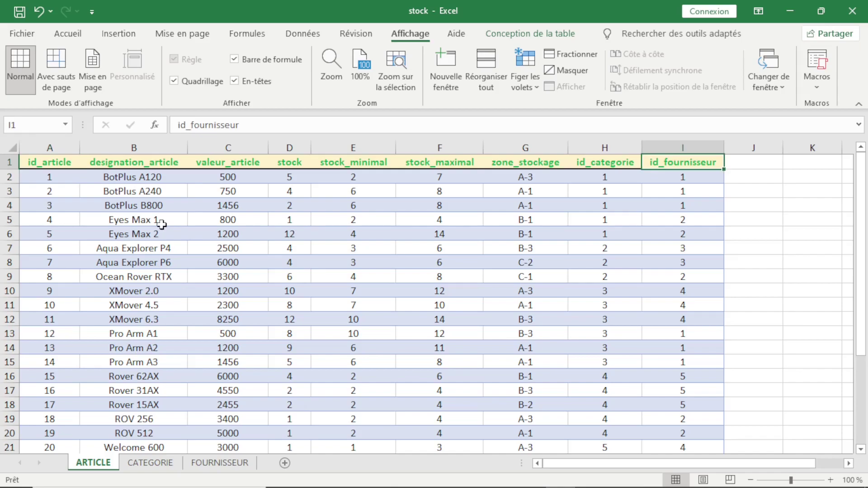
left_click(57, 162)
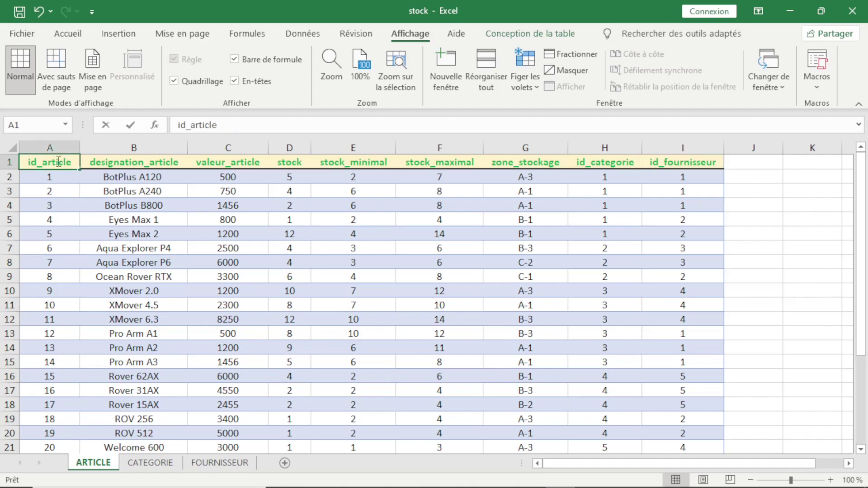
left_click(64, 181)
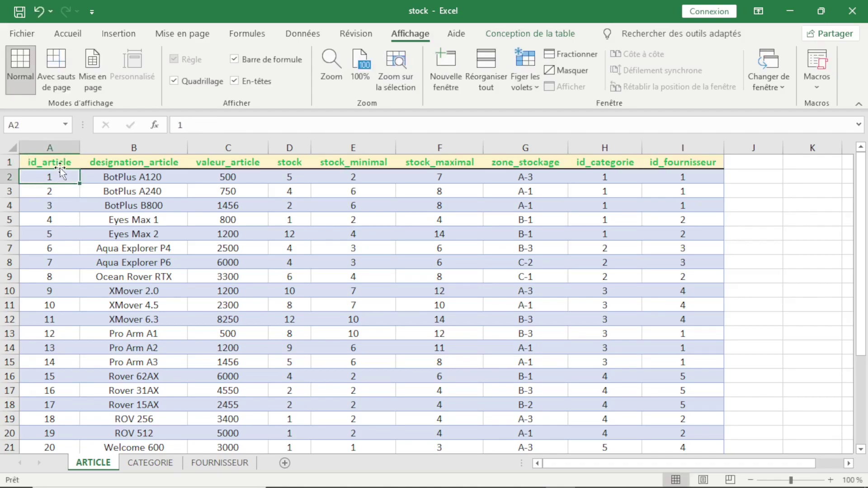
left_click(59, 165)
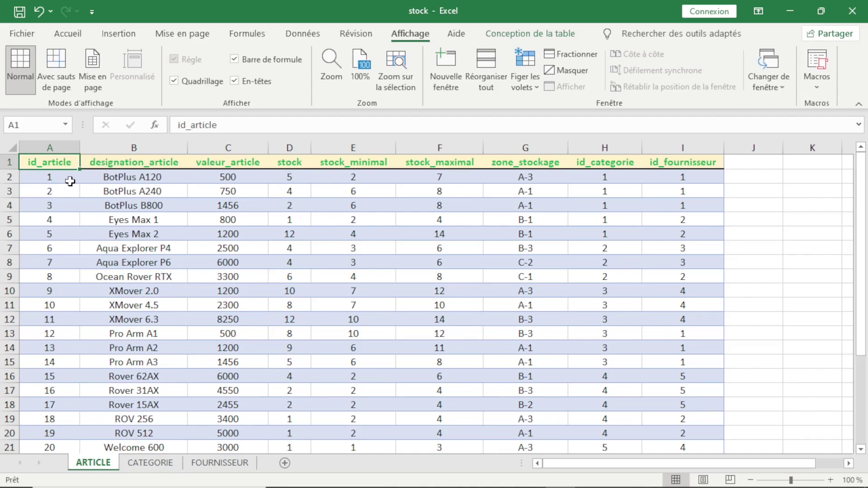
left_click(160, 466)
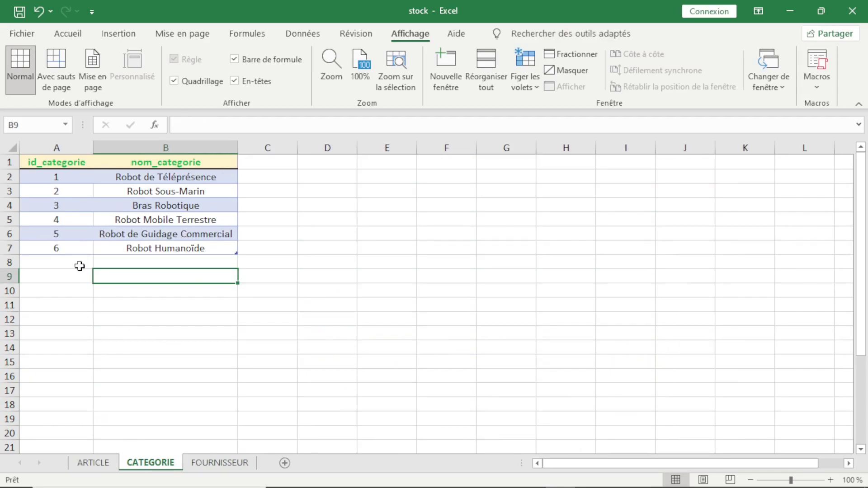
left_click(66, 164)
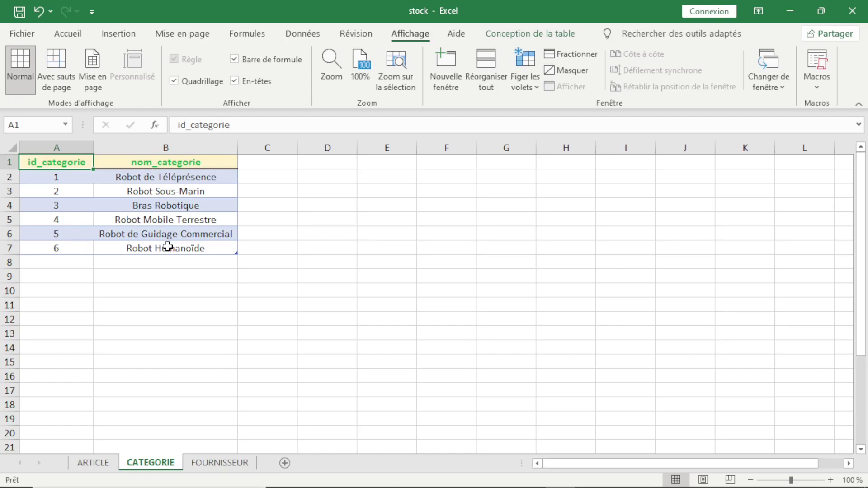
left_click(206, 463)
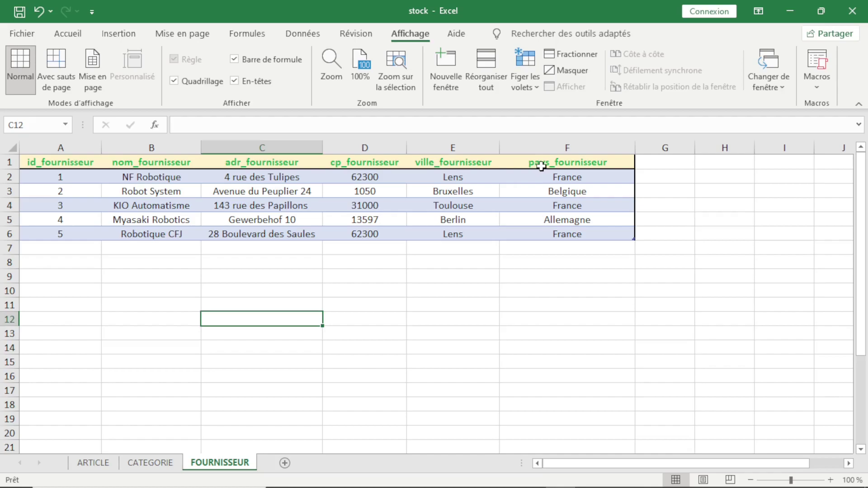
Step: Return to the ARTICLE sheet and look over its article rows
left_click(96, 466)
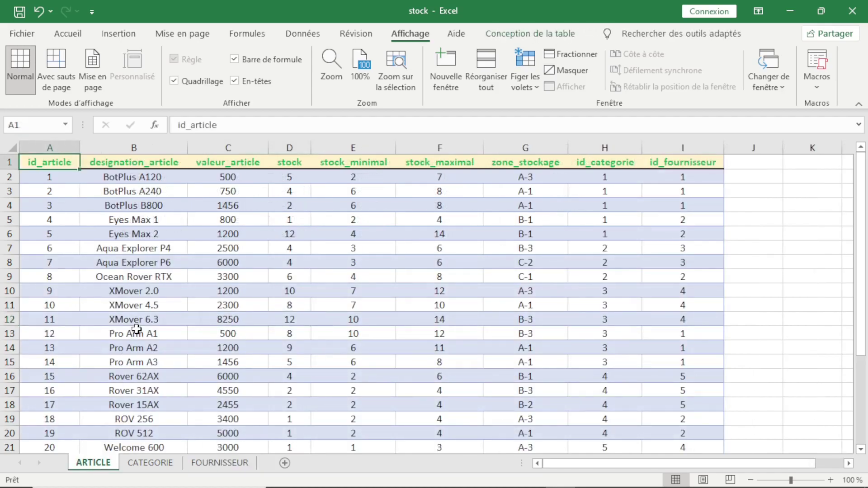
left_click(137, 328)
double_click(137, 329)
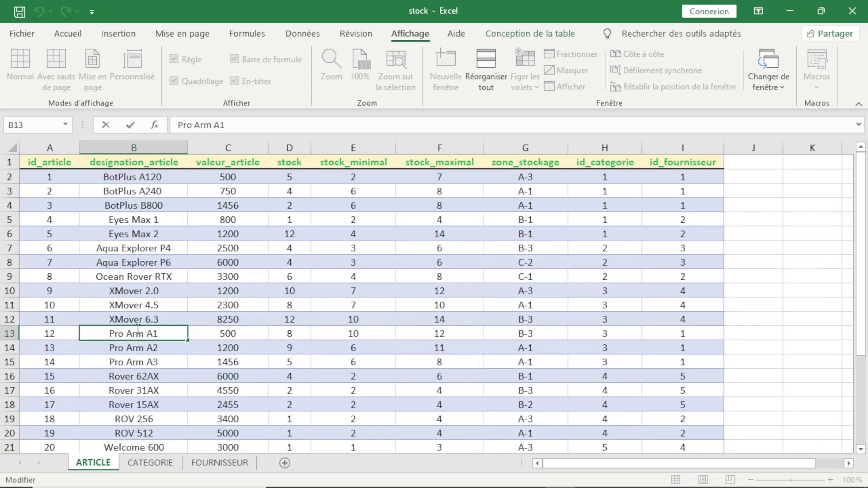
left_click(74, 178)
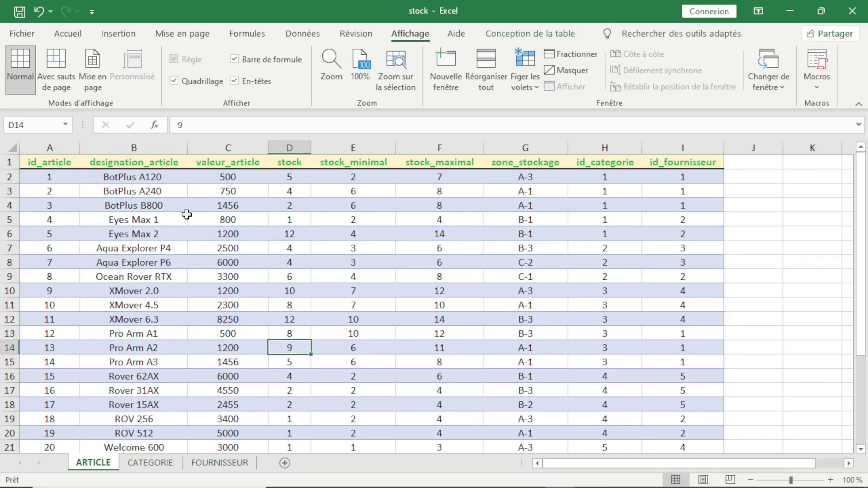
left_click(187, 216)
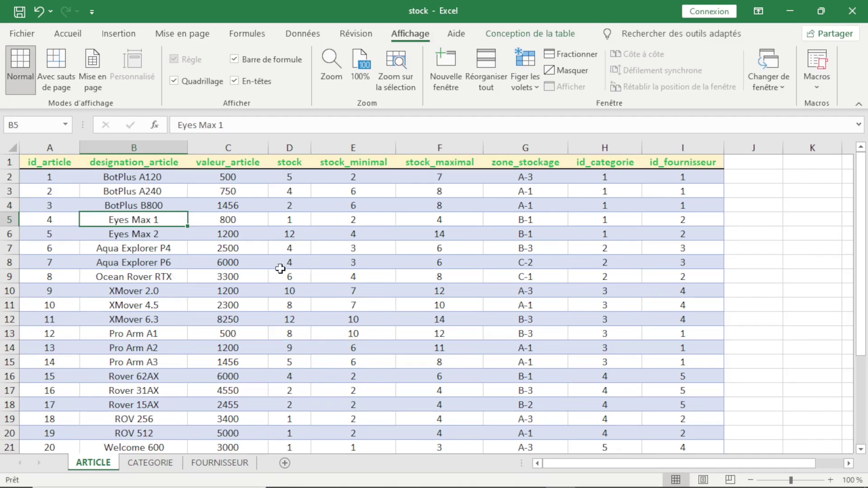
left_click(234, 235)
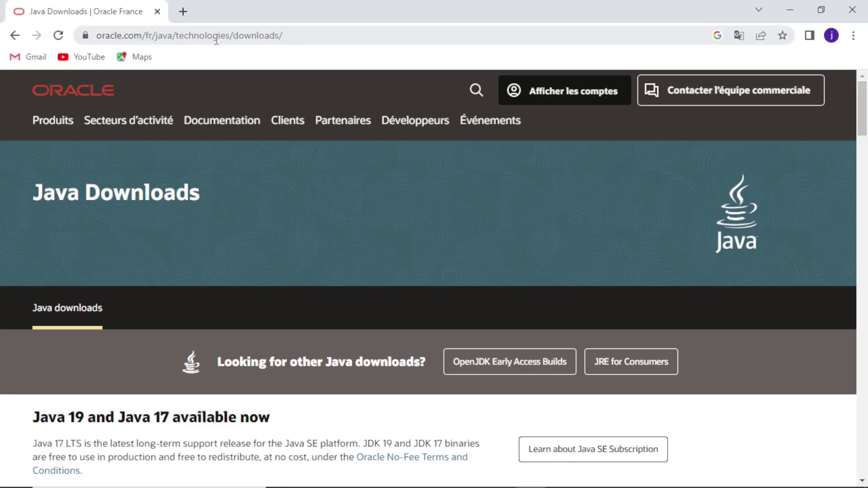
Step: In the browser, download the Windows x64 Installer (.exe) of Java SE Development Kit 19 from Oracle's Java Downloads page
left_click(290, 36)
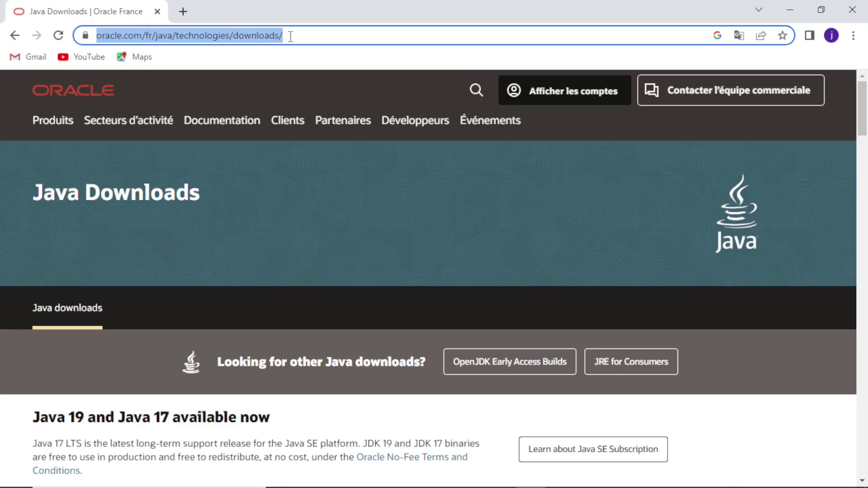
left_click(288, 84)
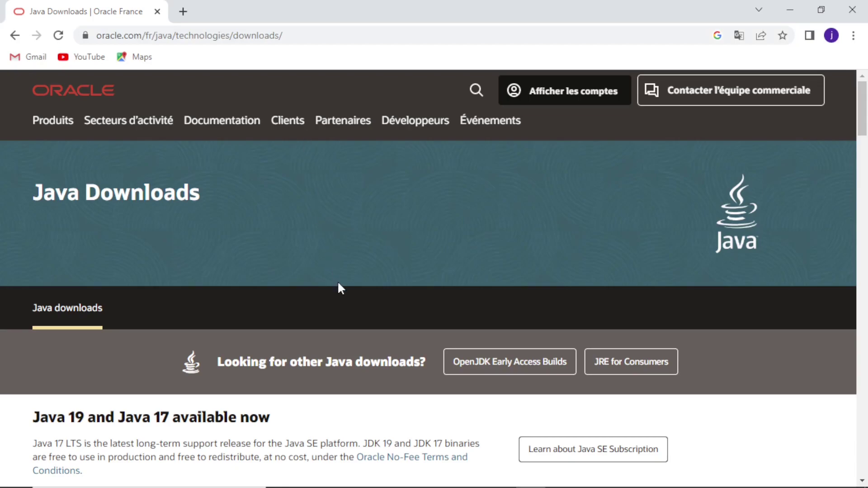
scroll(341, 288, "down", 5)
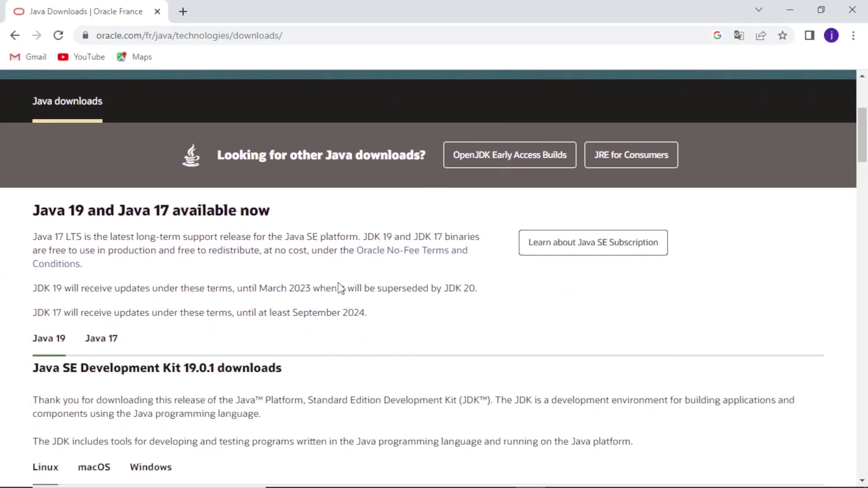
scroll(340, 286, "down", 3)
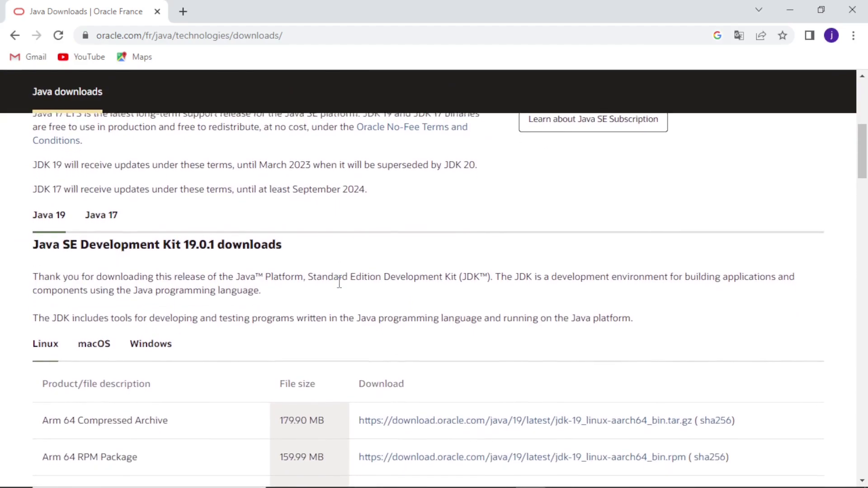
scroll(339, 283, "down", 1)
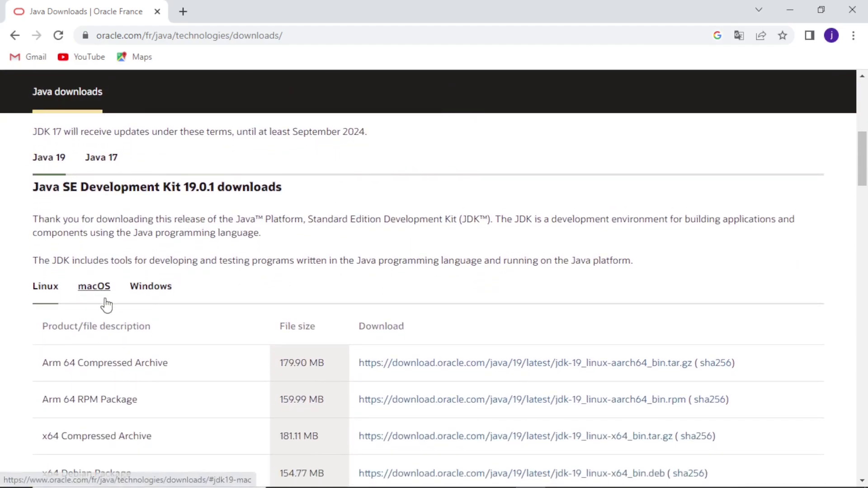
left_click(51, 285)
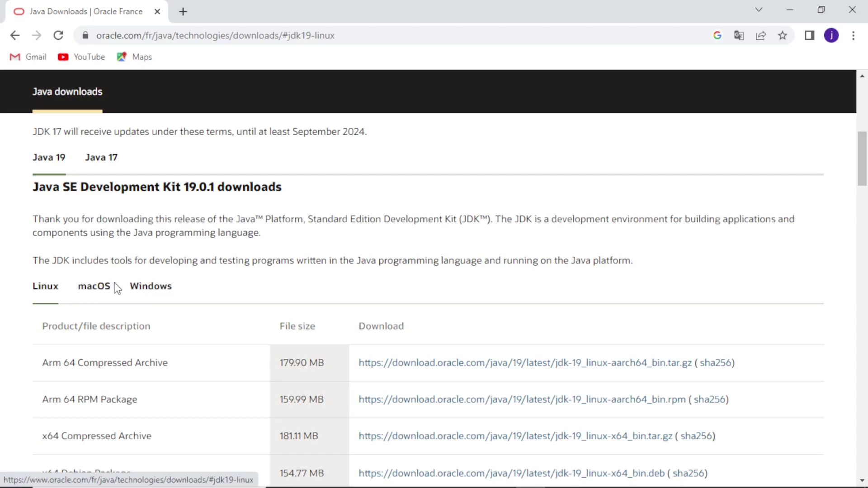
left_click(145, 292)
scroll(234, 332, "down", 1)
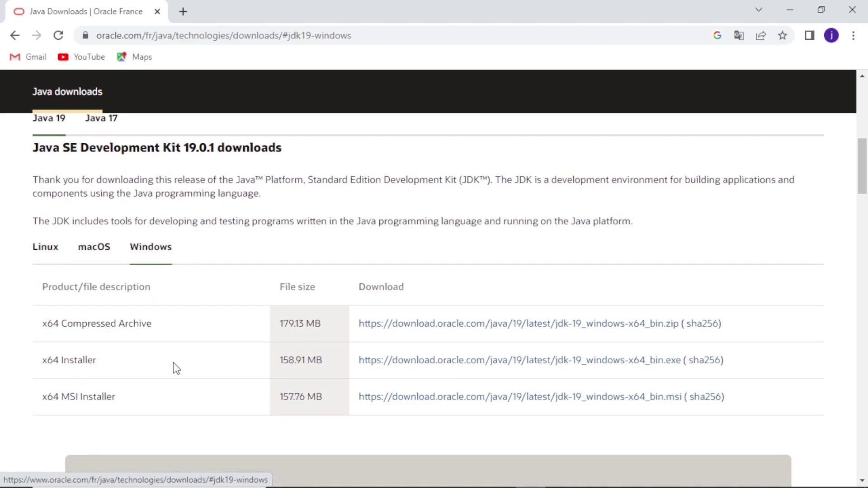
left_click(377, 362)
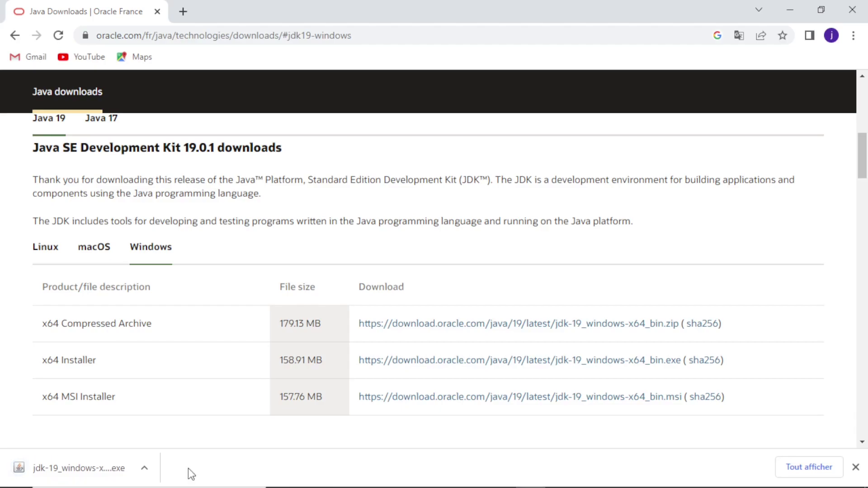
Step: Run the downloaded JDK 19 installer, install it with the default settings and close the setup wizard
left_click(112, 469)
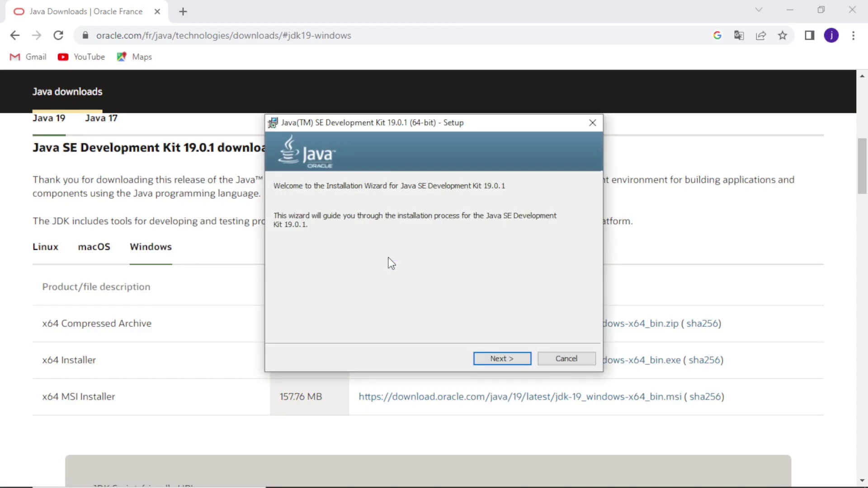
left_click(496, 360)
left_click(499, 359)
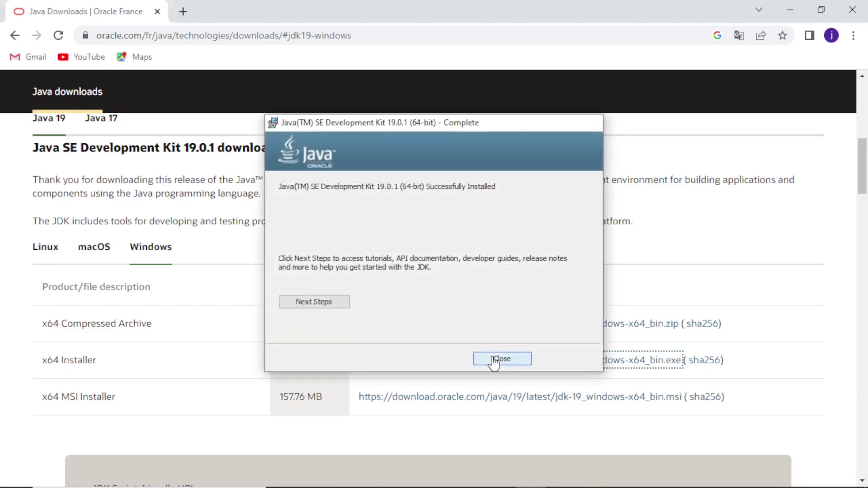
left_click(493, 358)
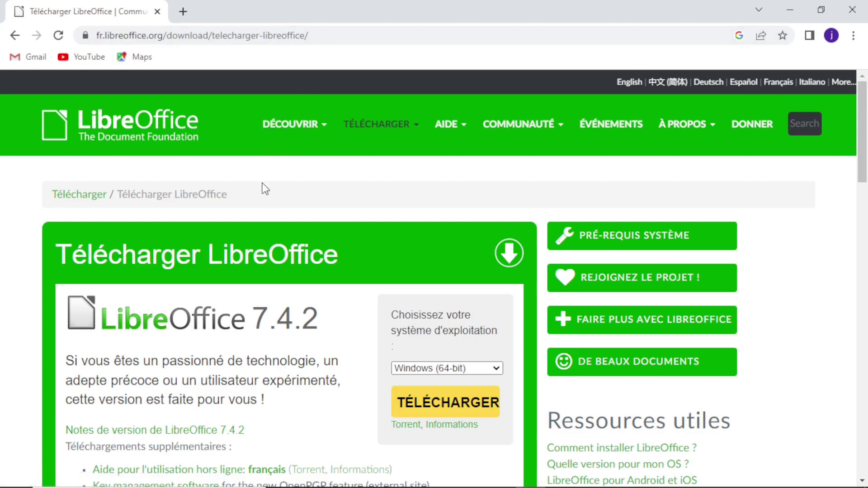
Step: On the LibreOffice download page, check the operating systems offered for version 7.4.2, keeping Windows (64-bit)
scroll(263, 186, "down", 1)
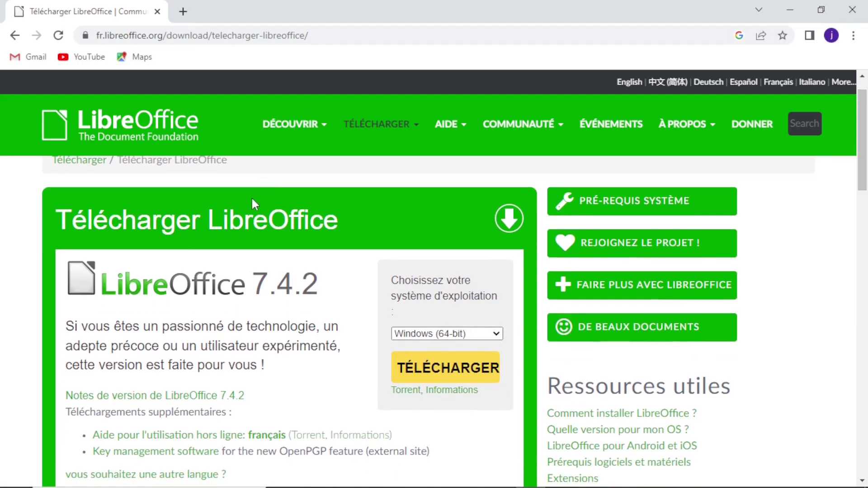
scroll(350, 276, "down", 2)
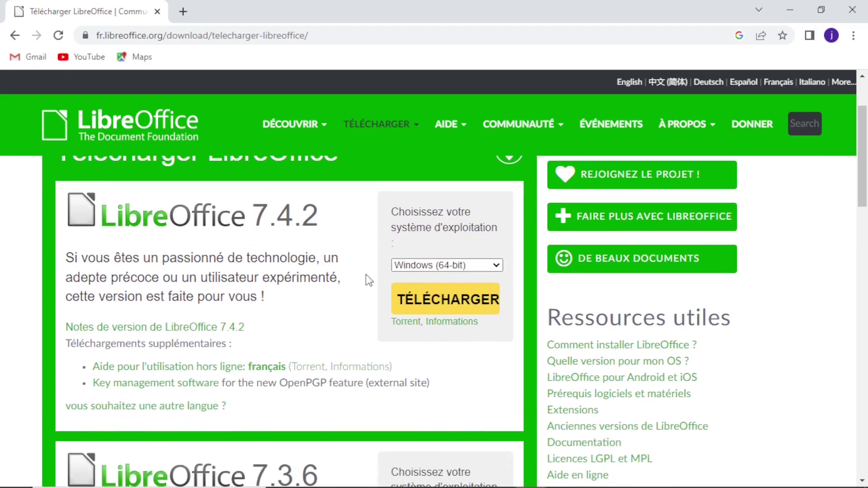
left_click(497, 265)
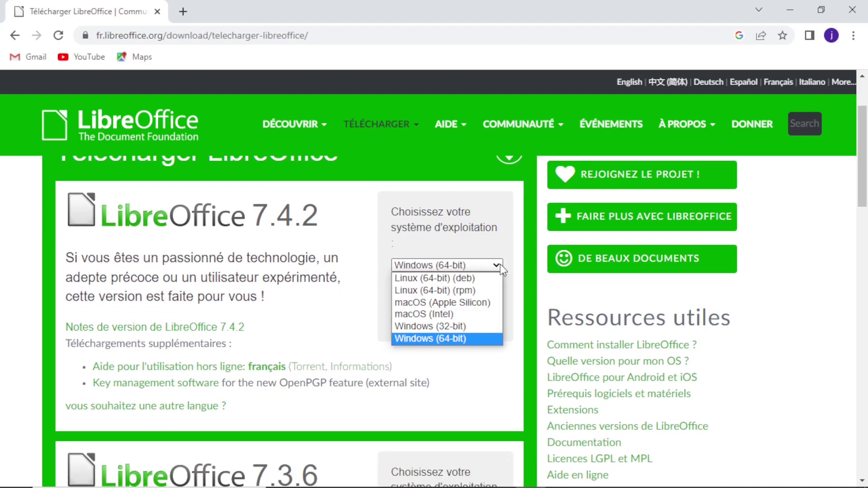
left_click(500, 267)
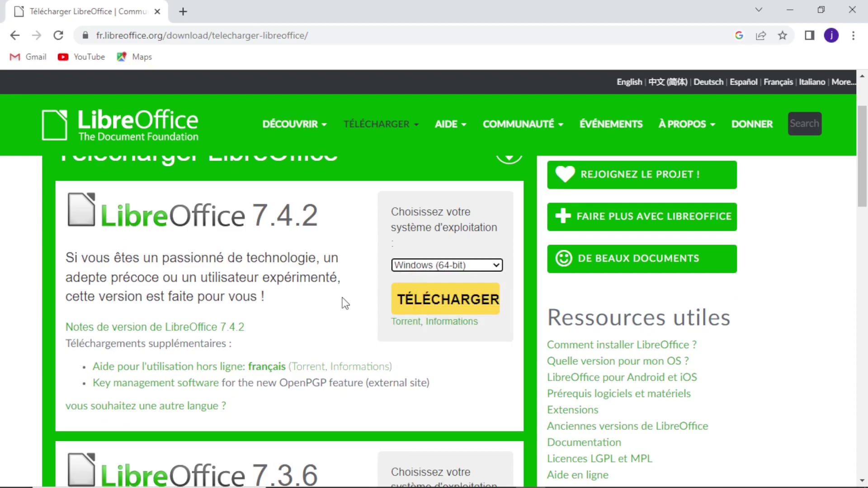
Step: Choose French as the language for the LibreOffice 7.4.2 download
scroll(343, 299, "down", 1)
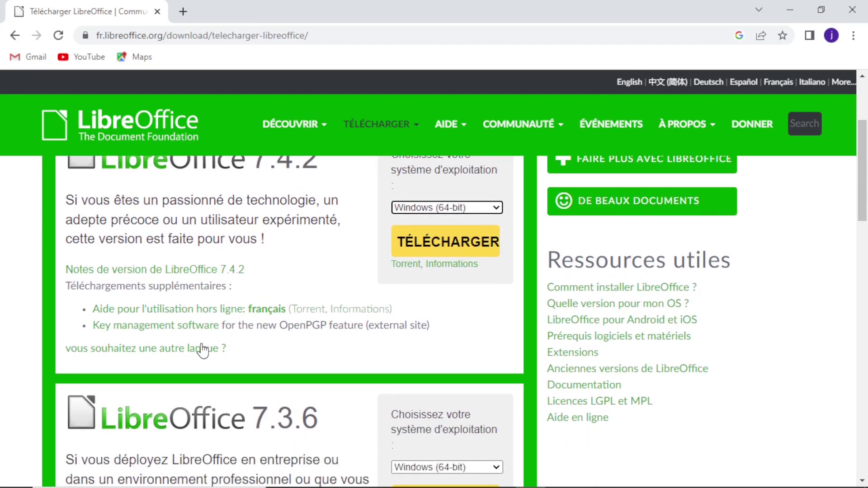
left_click(202, 351)
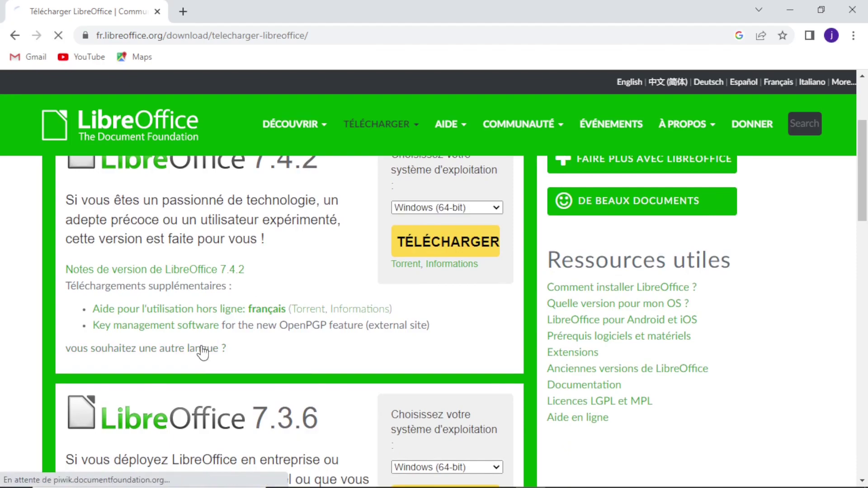
scroll(203, 353, "down", 1)
scroll(203, 352, "down", 1)
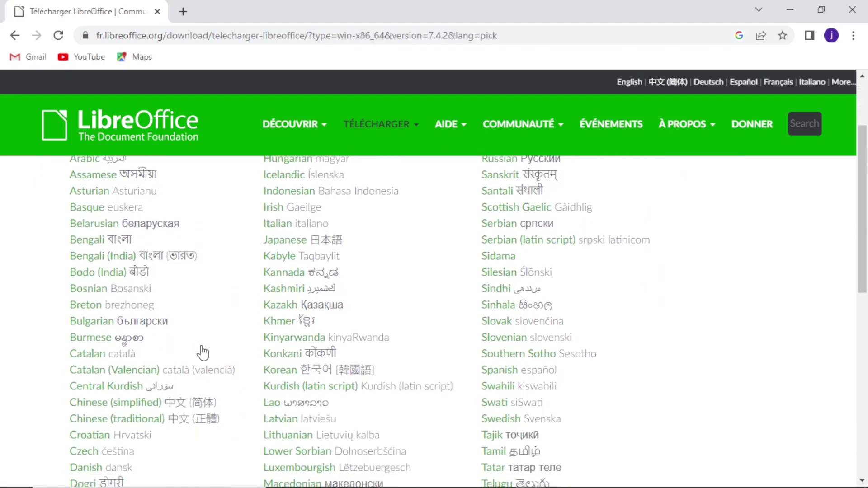
scroll(202, 354, "down", 5)
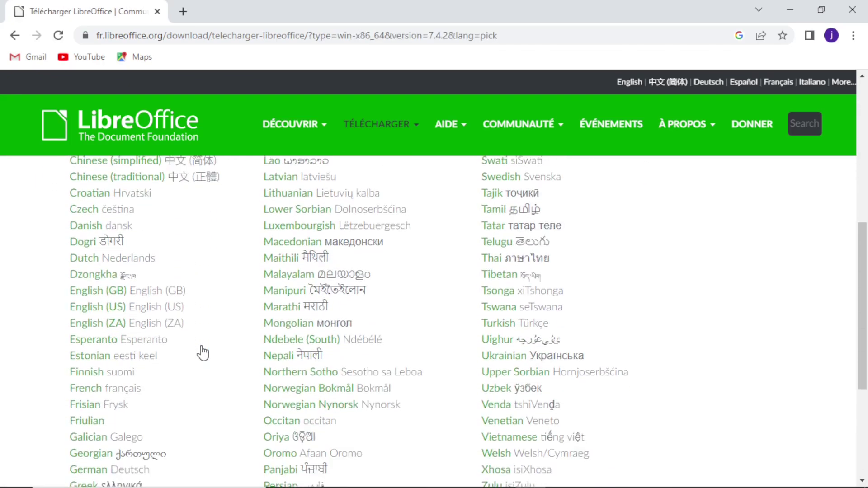
scroll(203, 353, "down", 1)
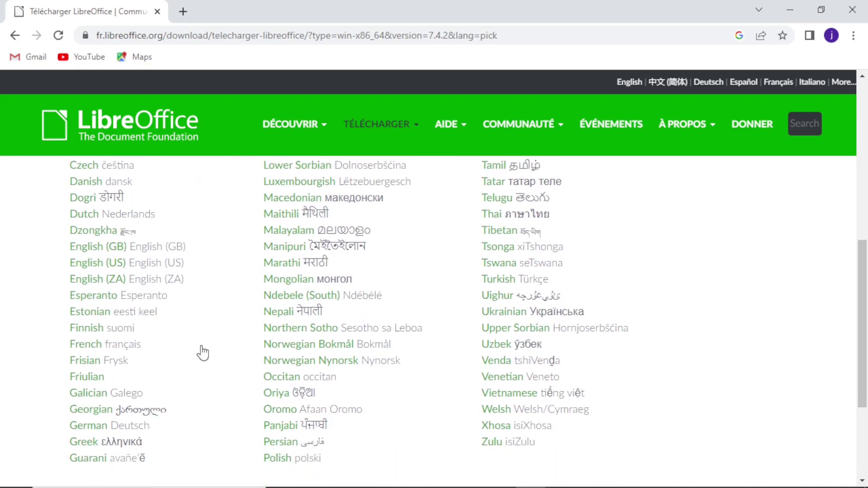
left_click(90, 347)
Step: Download LibreOffice 7.4.2 for Windows (64-bit) and launch the downloaded .msi installer
scroll(190, 360, "down", 1)
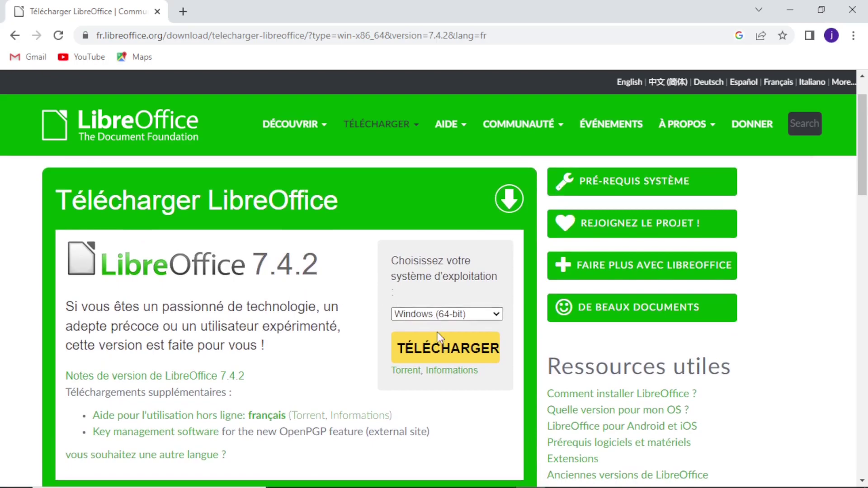
left_click(440, 356)
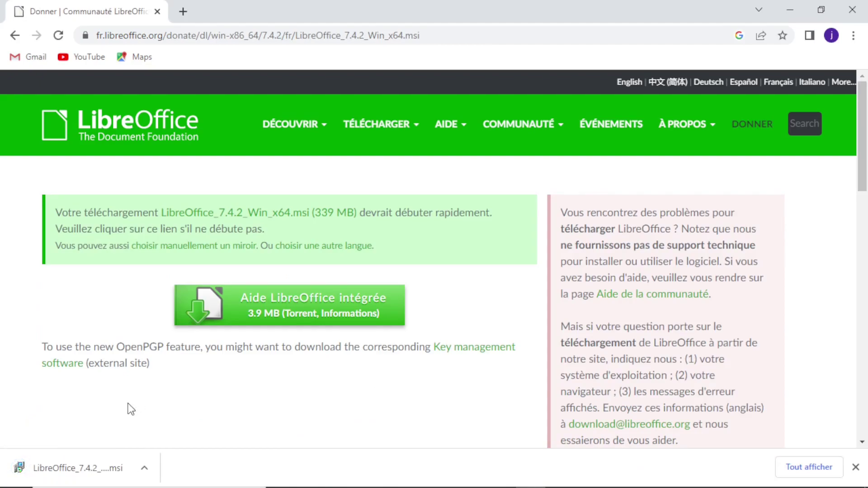
left_click(114, 472)
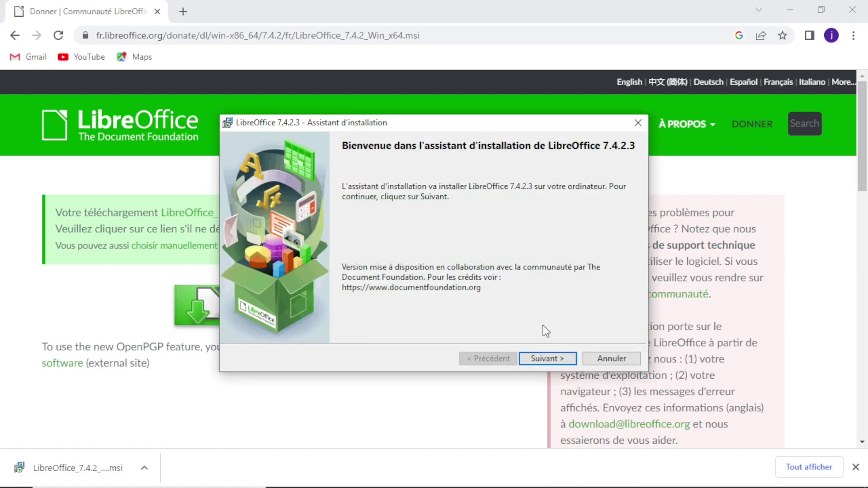
Step: Install LibreOffice 7.4.2.3 with the default settings, keeping the desktop shortcut, and close the setup wizard
left_click(547, 361)
left_click(547, 360)
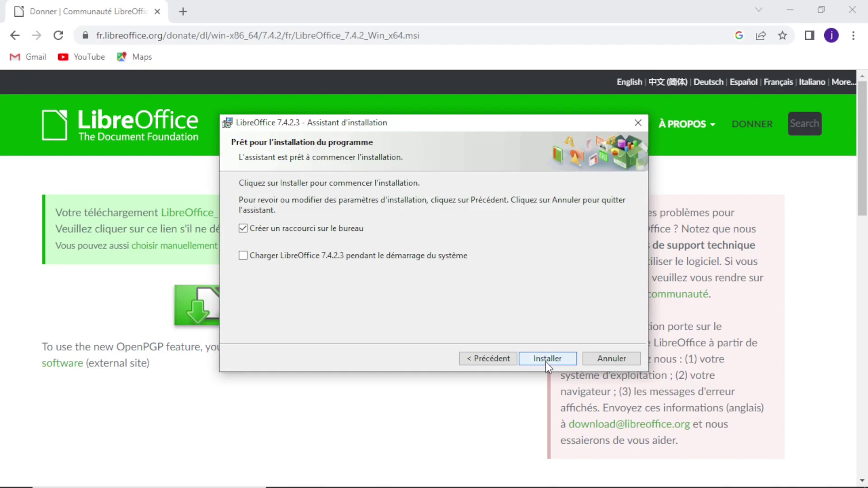
left_click(547, 359)
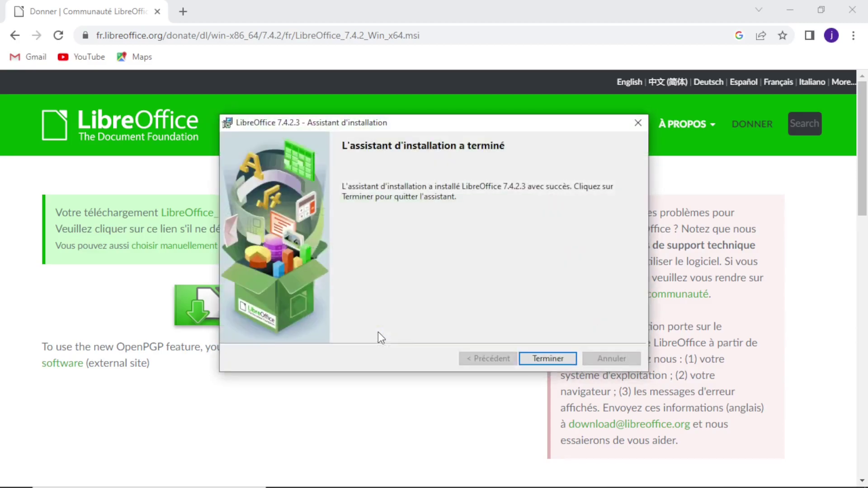
left_click(542, 357)
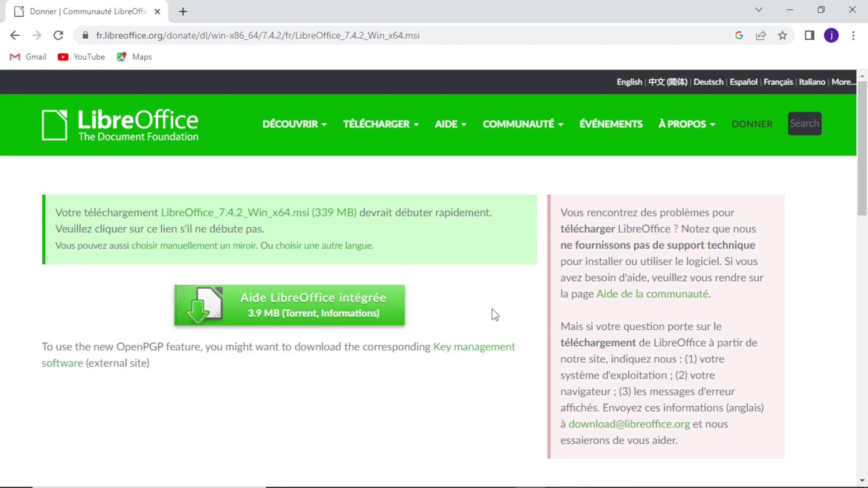
Step: Find LibreOffice Base with the Windows search and launch it
key("alt+Left")
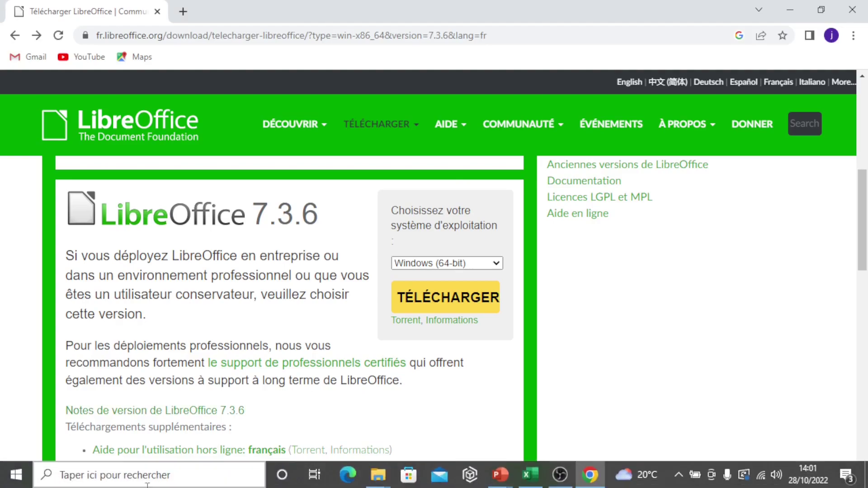
left_click(144, 483)
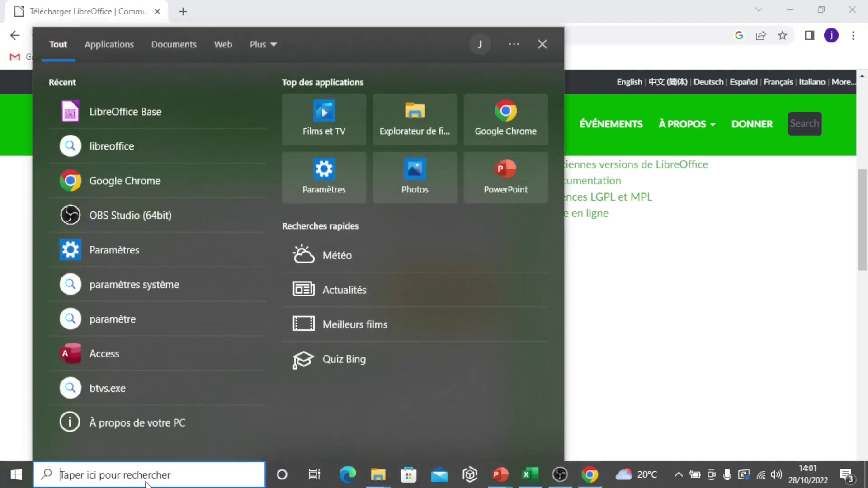
type("base")
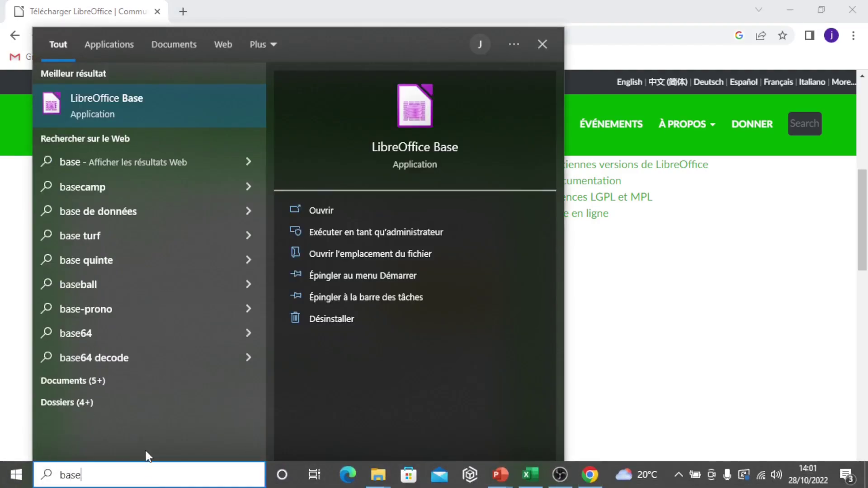
left_click(108, 105)
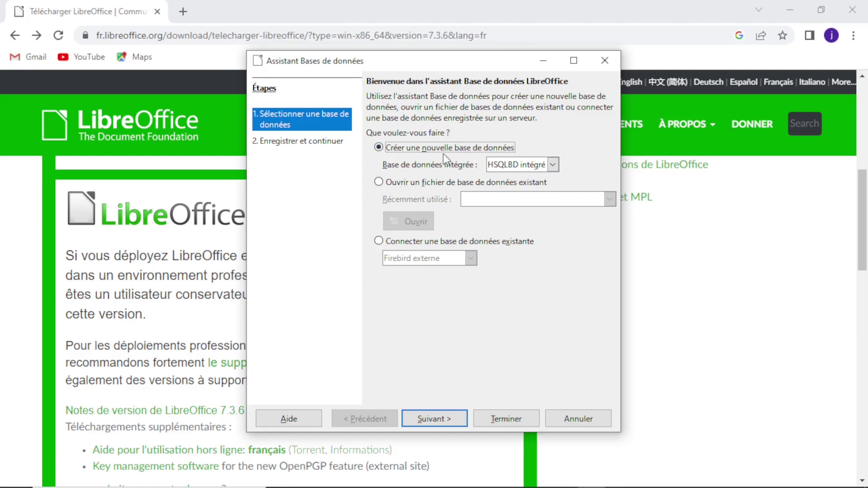
Step: Create a new embedded HSQLDB database, registered and opened for editing, and save it in Documents as BD_STOCK
left_click(443, 419)
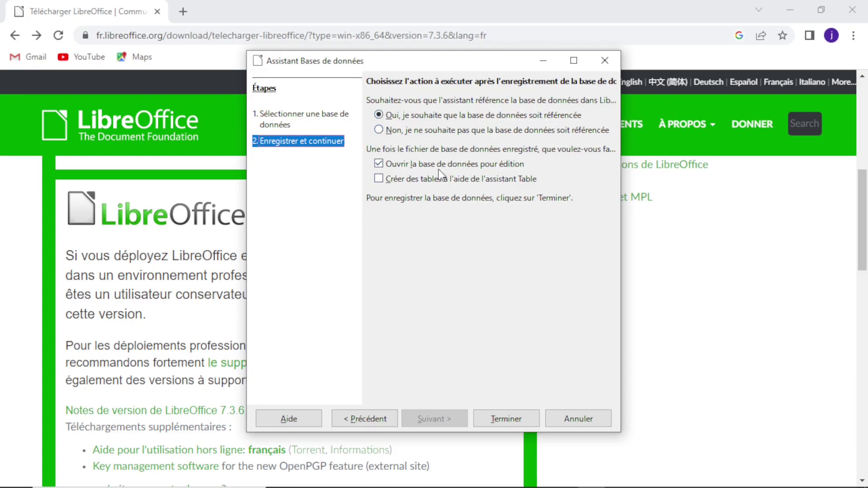
left_click(503, 420)
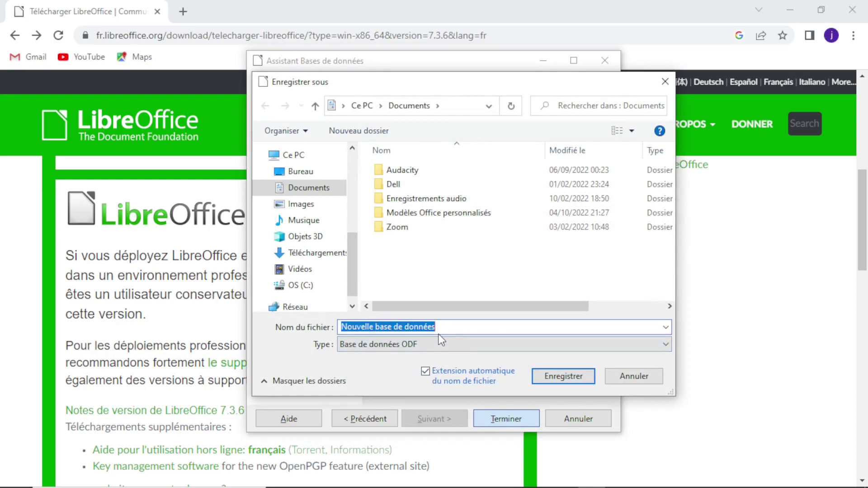
type("BD")
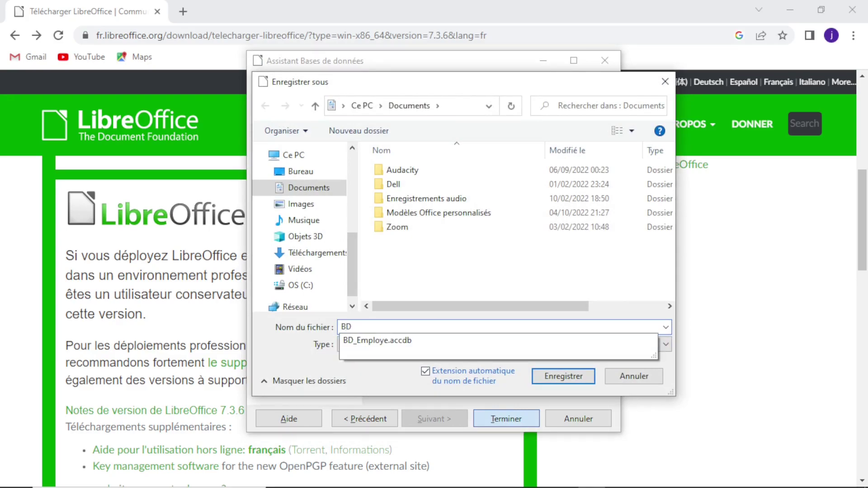
type("_STOCK")
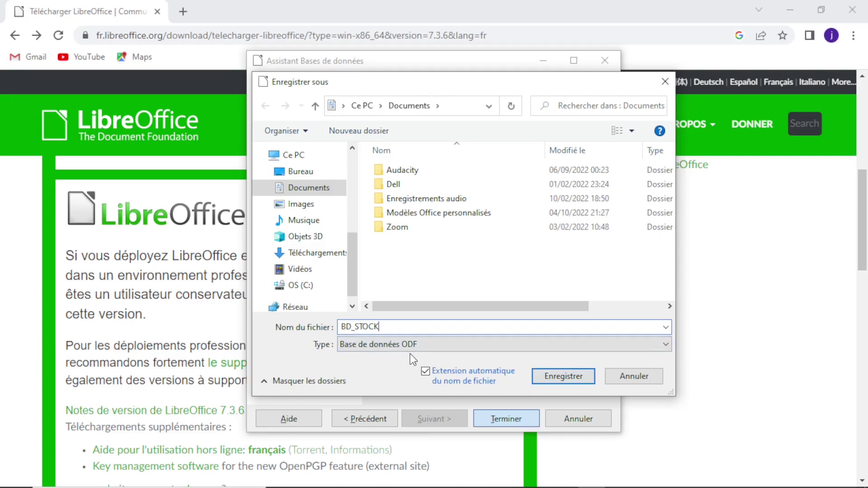
left_click(545, 375)
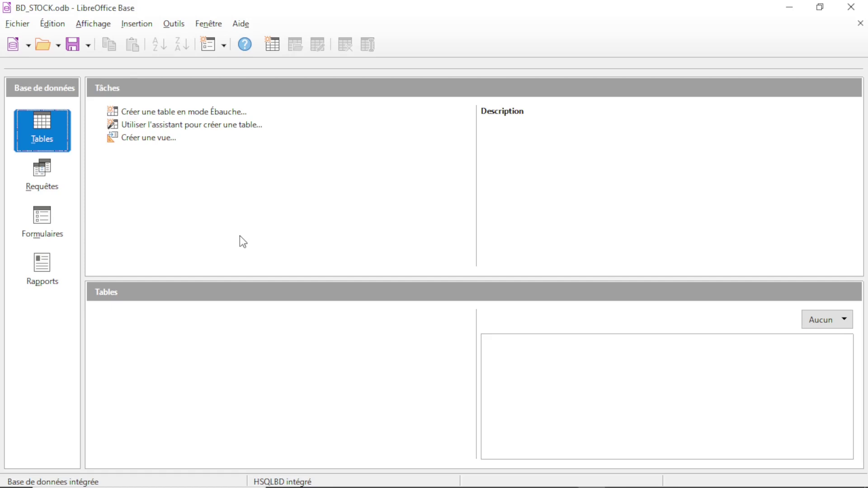
Step: Look through the creation tasks offered for tables, queries, forms and reports, ending back on the tables
key("Tab")
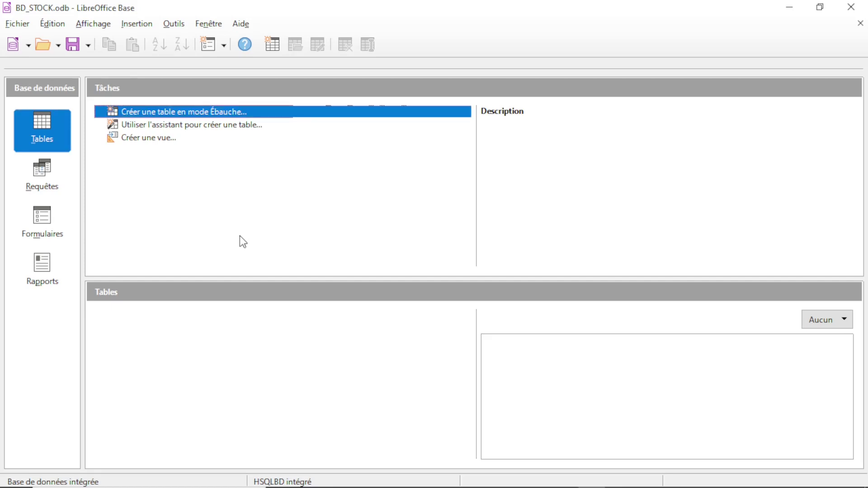
left_click(48, 138)
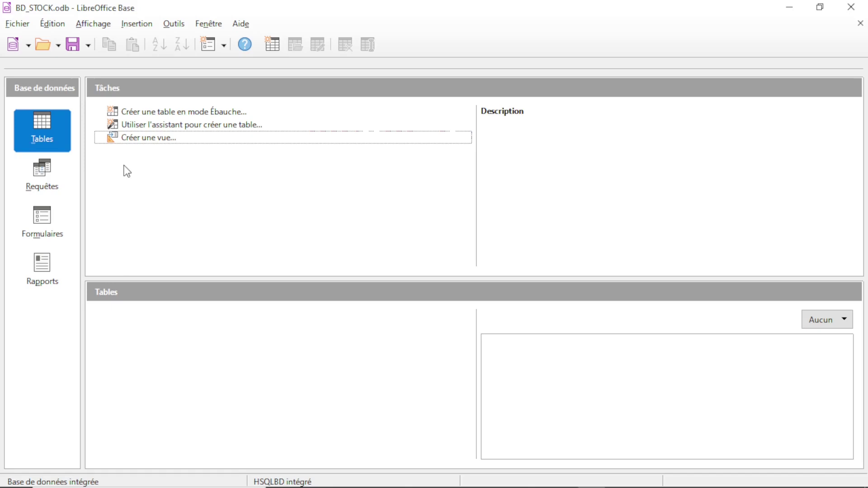
left_click(48, 173)
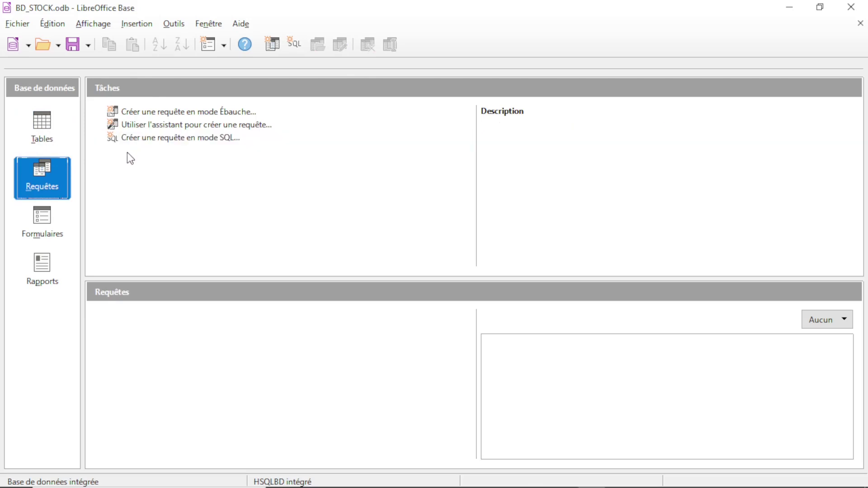
left_click(53, 218)
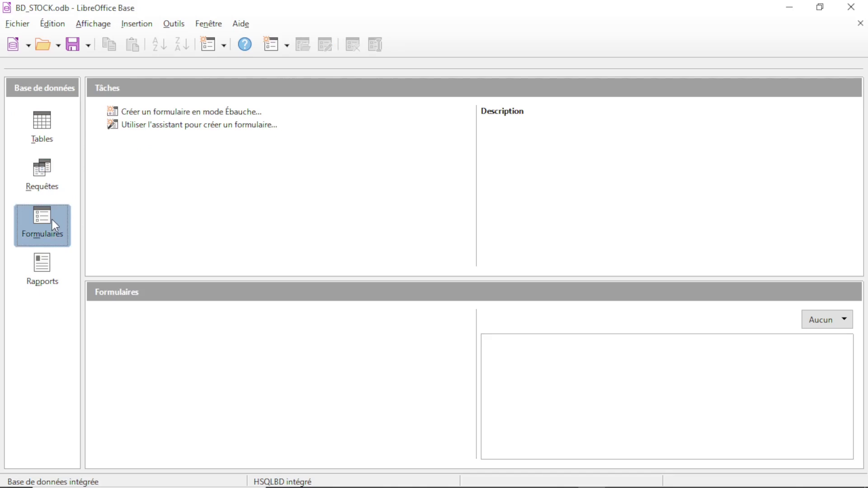
left_click(44, 281)
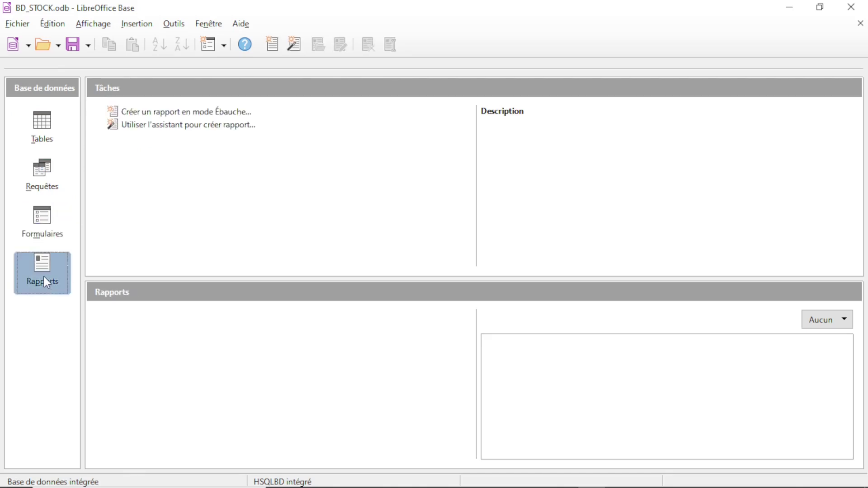
left_click(42, 126)
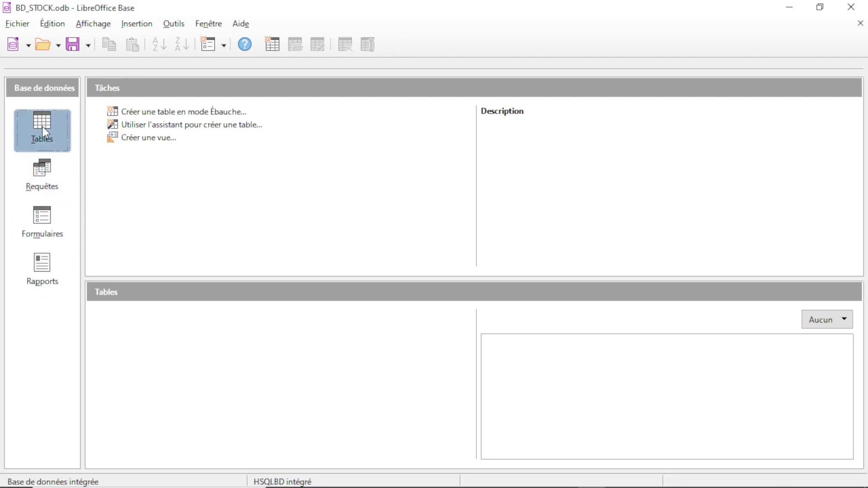
Step: Switch to the stock workbook in Excel, check the columns of the CATEGORIE table, and return to LibreOffice Base
left_click(134, 169)
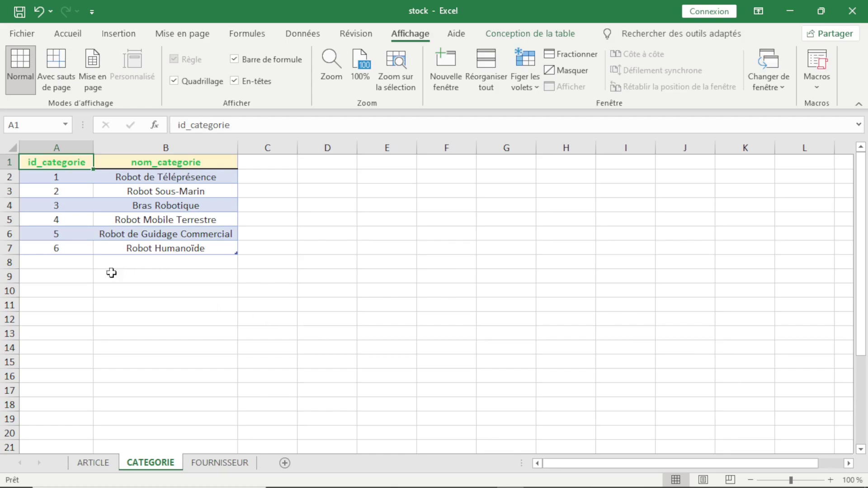
left_click(83, 261)
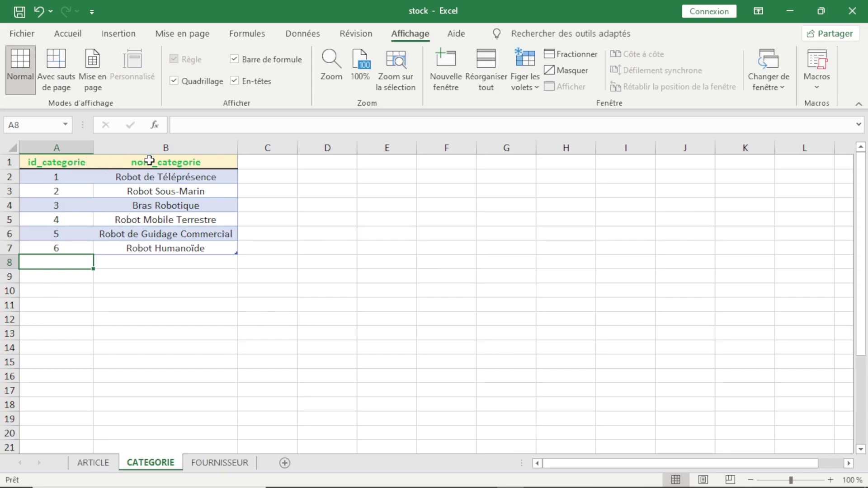
key("alt+Tab")
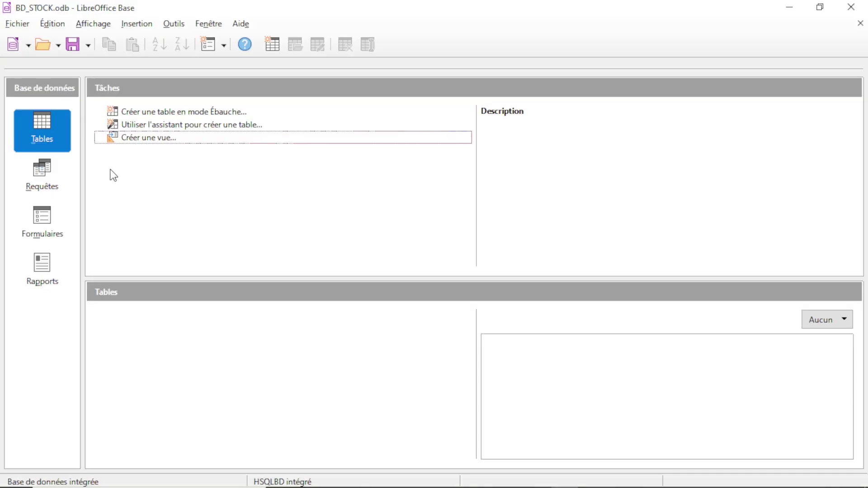
Step: Start a new table in design mode with an id_categorie field of type Integer and a nom_categorie field of type Texte [VARCHAR]
left_click(157, 113)
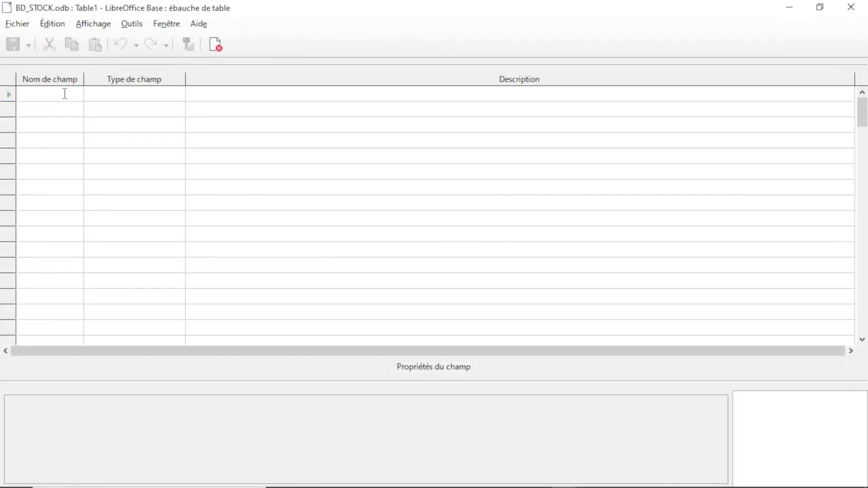
type("id_categorie")
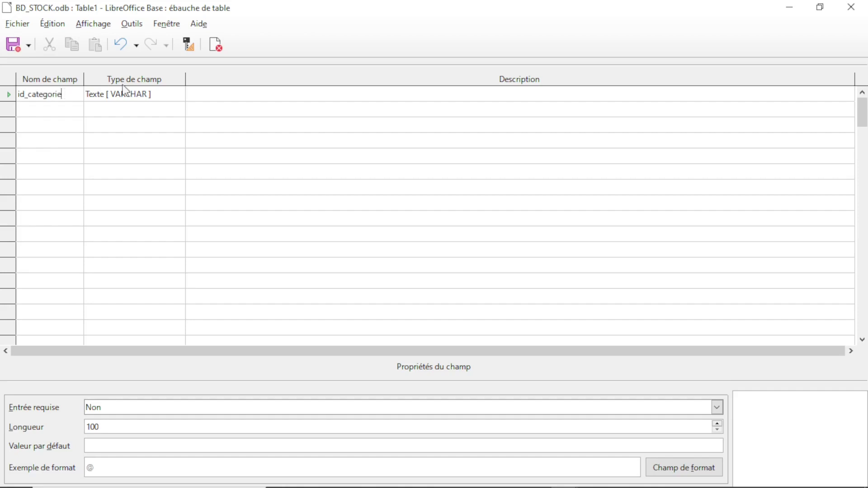
left_click(147, 92)
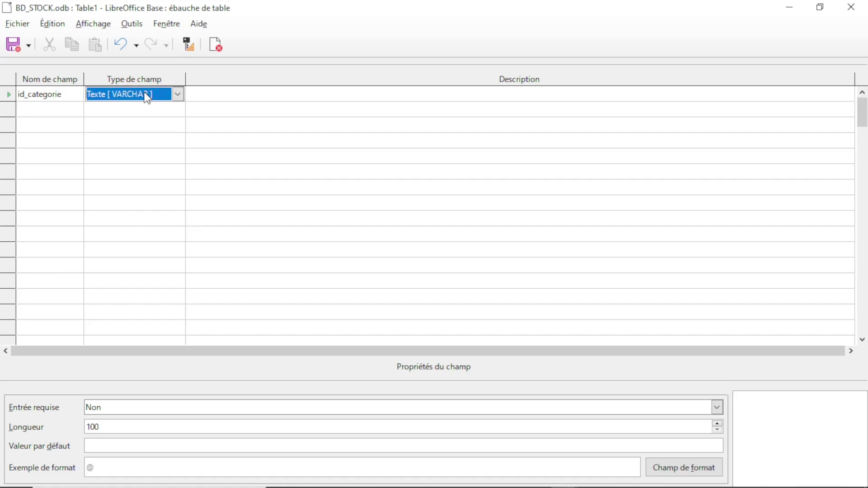
left_click(179, 94)
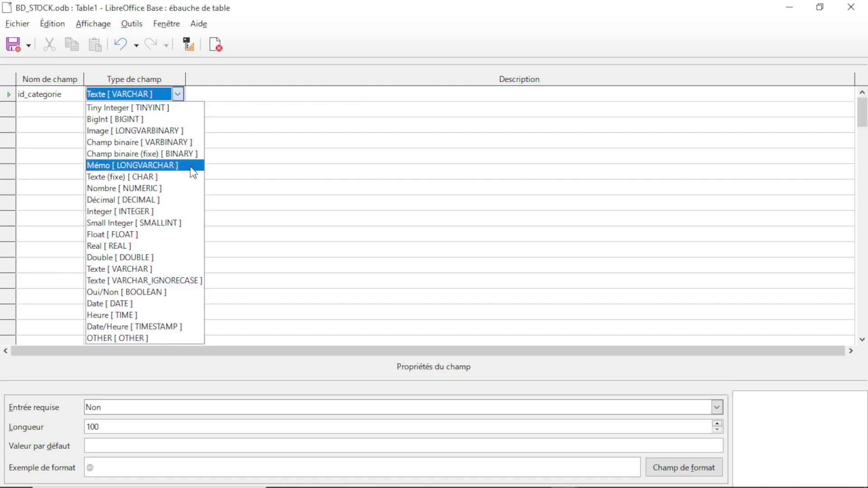
left_click(195, 213)
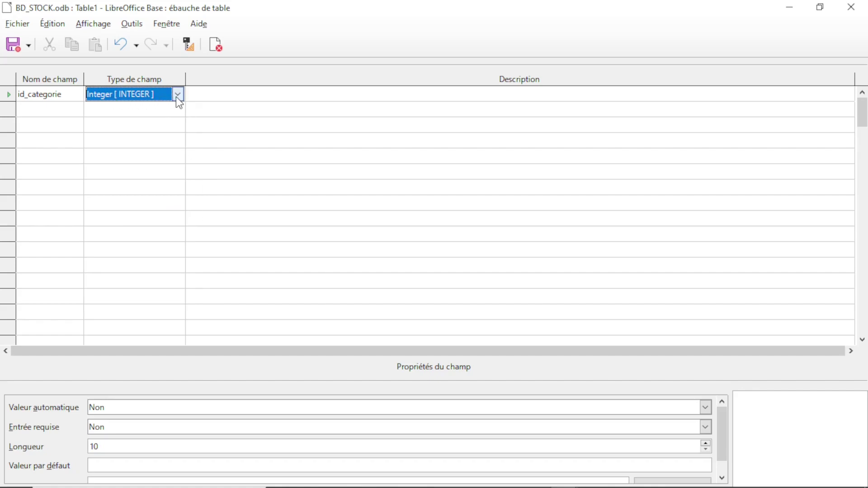
left_click(70, 110)
type("nom")
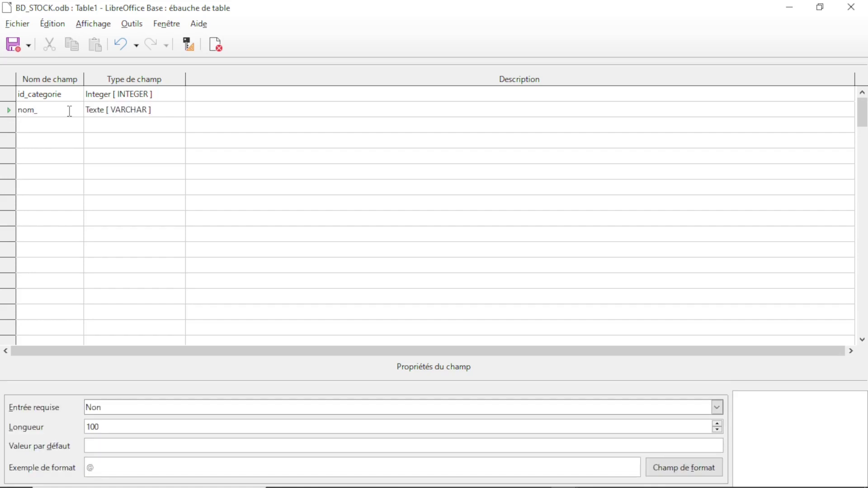
type("_categorie")
Step: Make the id_categorie field the table's primary key
left_click(9, 96)
right_click(9, 96)
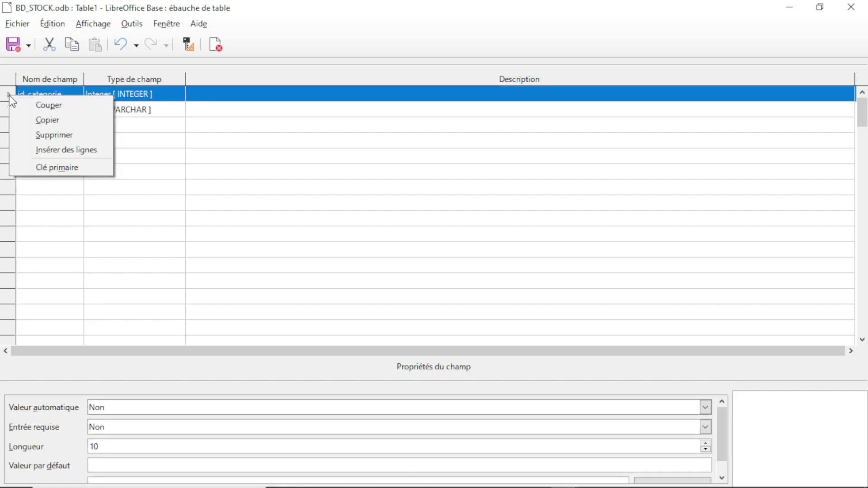
left_click(50, 167)
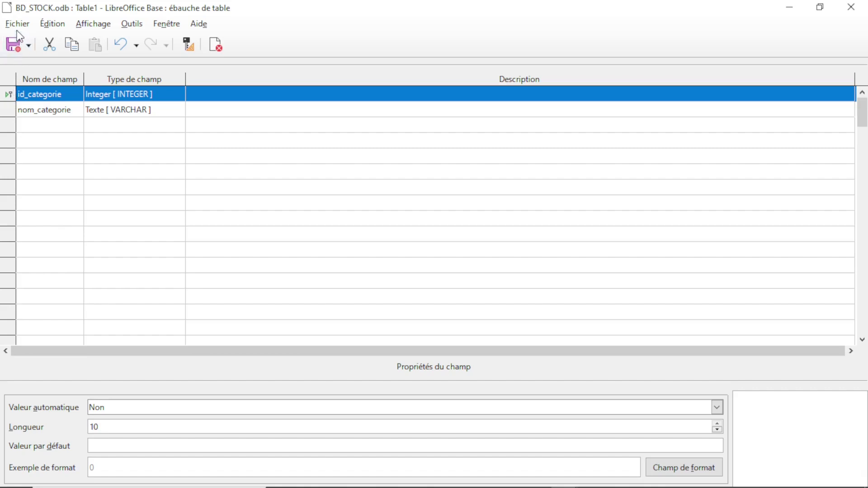
Step: Save the new table as CATEGORIE and close its design window
left_click(15, 47)
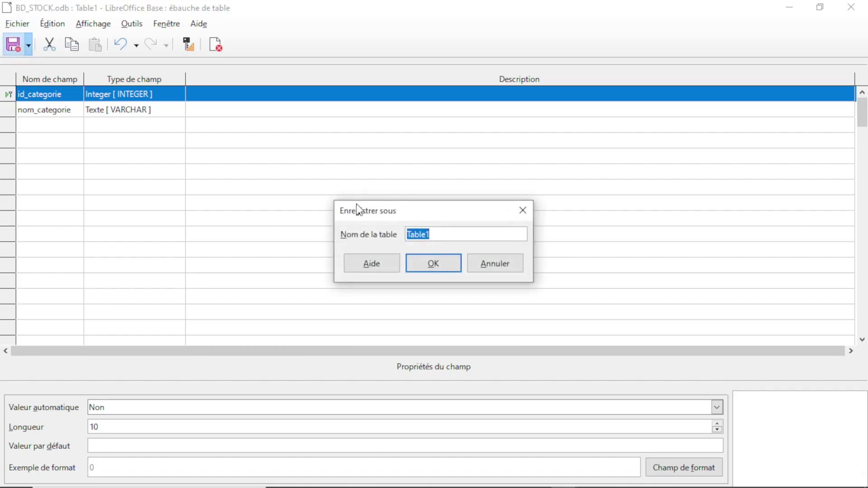
key("BackSpace")
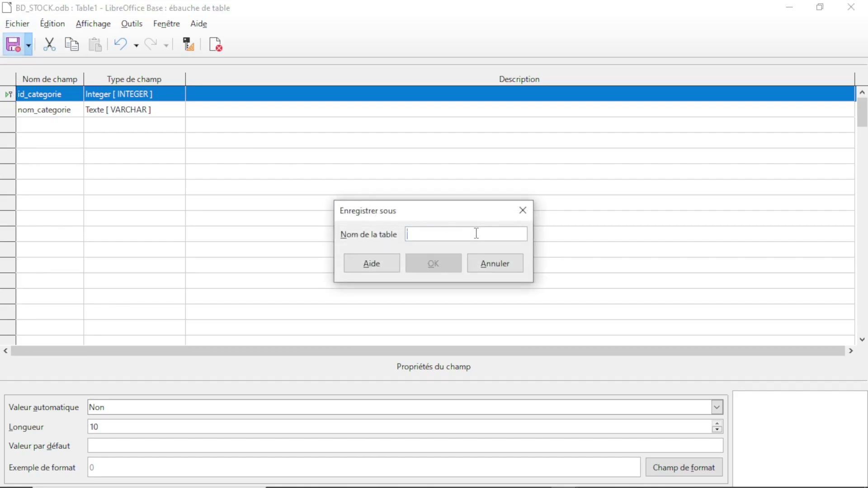
type("CATE")
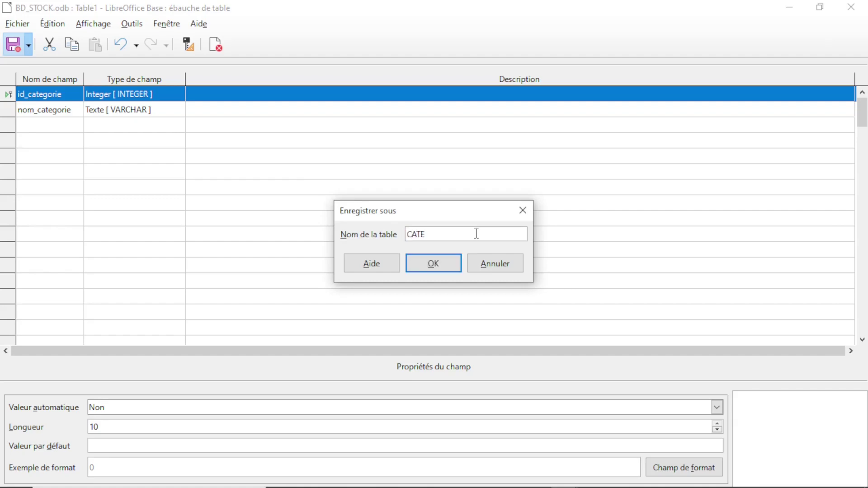
type("GORIE")
left_click(433, 264)
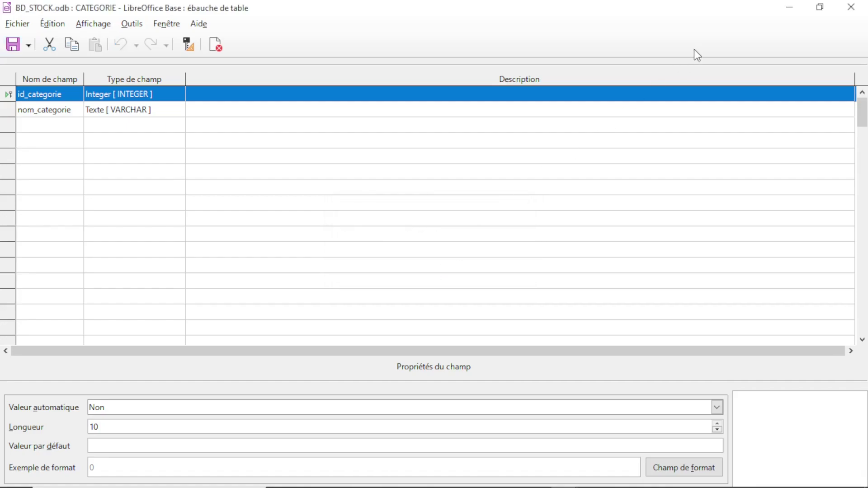
left_click(852, 7)
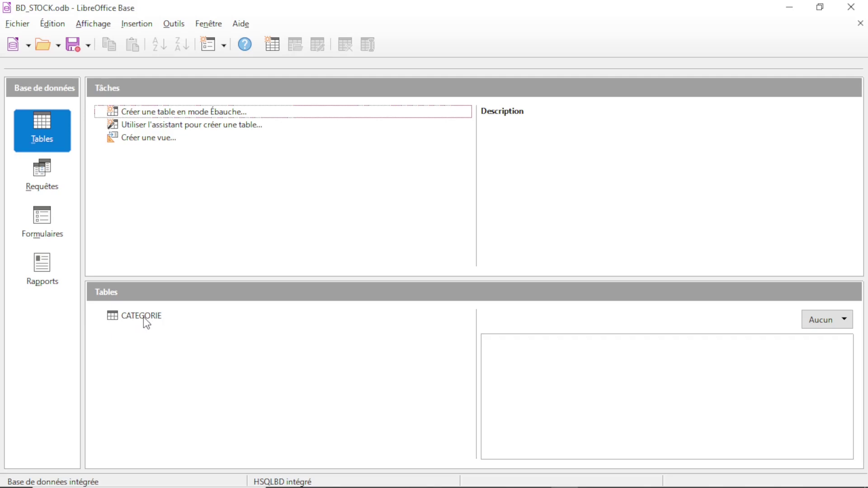
Step: Open the CATEGORIE table's data and enter the first record with id_categorie 1 and nom_categorie Robot de Téléprésence
double_click(116, 319)
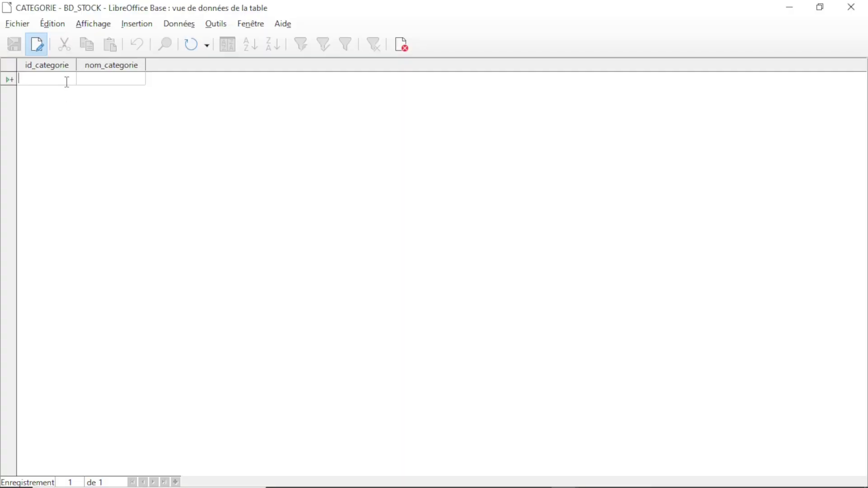
type("1")
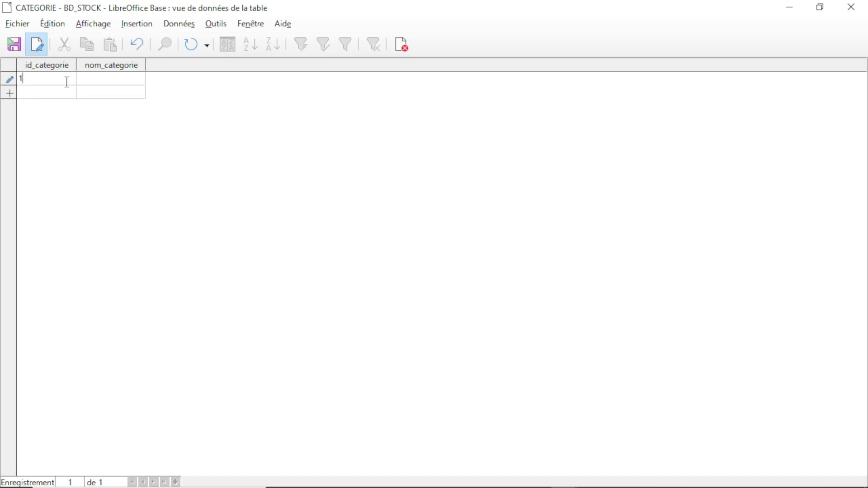
key("Tab")
type("Robot de")
type(" Té")
type("lépre")
type("é")
type("sence")
key("Return")
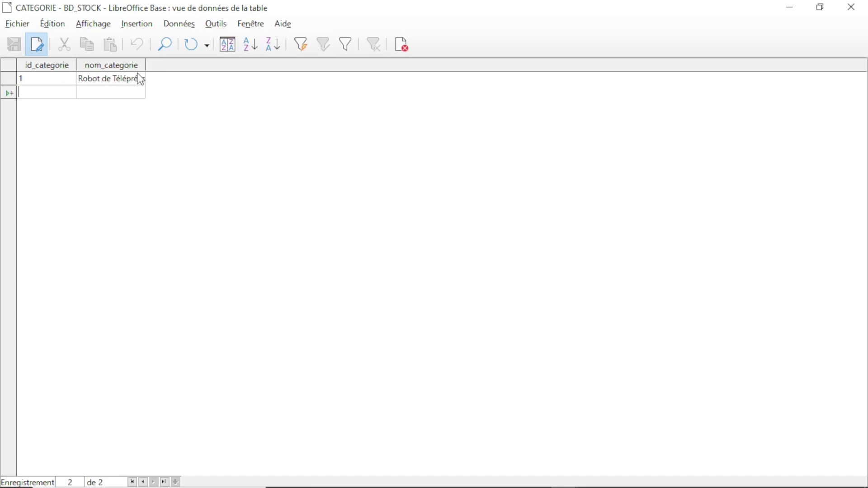
Step: Widen the nom_categorie column and add a second record with id_categorie 2 and name Robot Sous-Marin
left_click_drag(145, 66, 200, 66)
left_click(53, 95)
type("2")
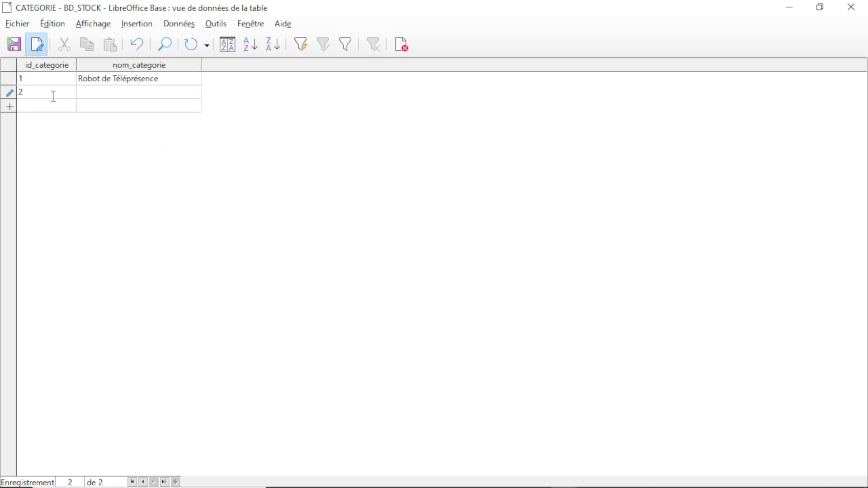
key("Tab")
type("Robot Sous-Marin")
left_click(57, 106)
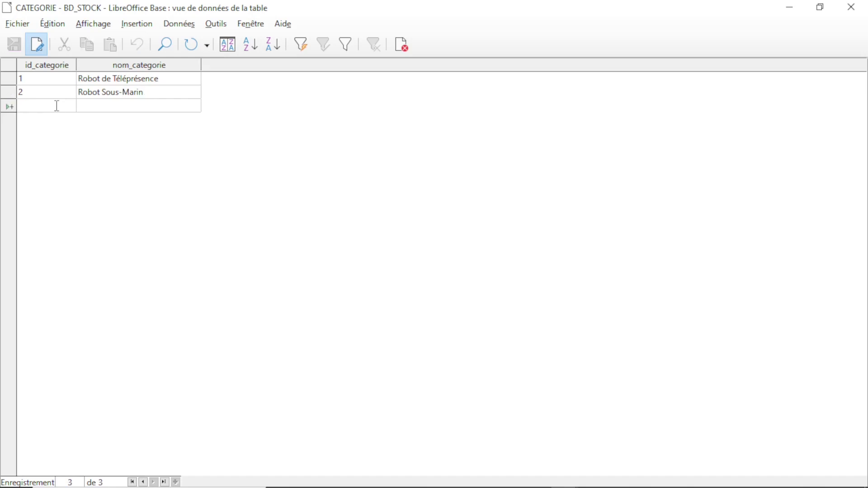
Step: Add records 3 Bras Robotique, 4 Robot Mobile Terrestre, 5 Robot de Guidage Commercial and 6 Robot Humanoïde, and close the CATEGORIE table
type("3")
type("Br")
type("as Robotique")
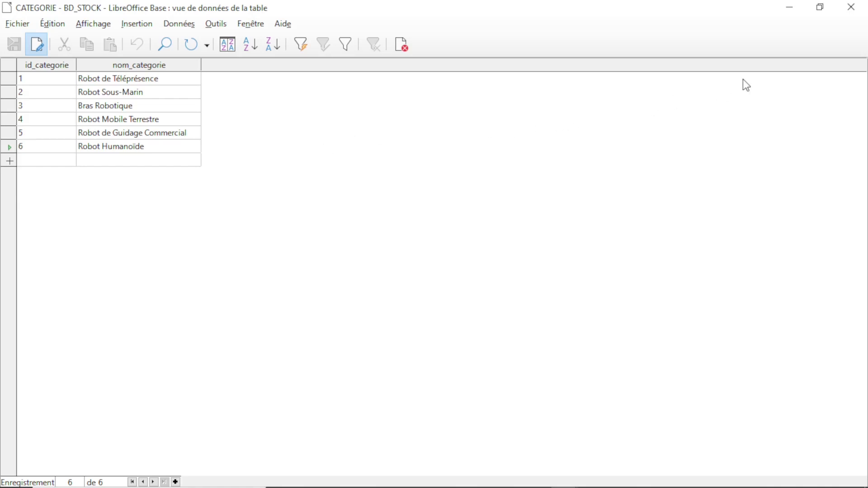
left_click(851, 7)
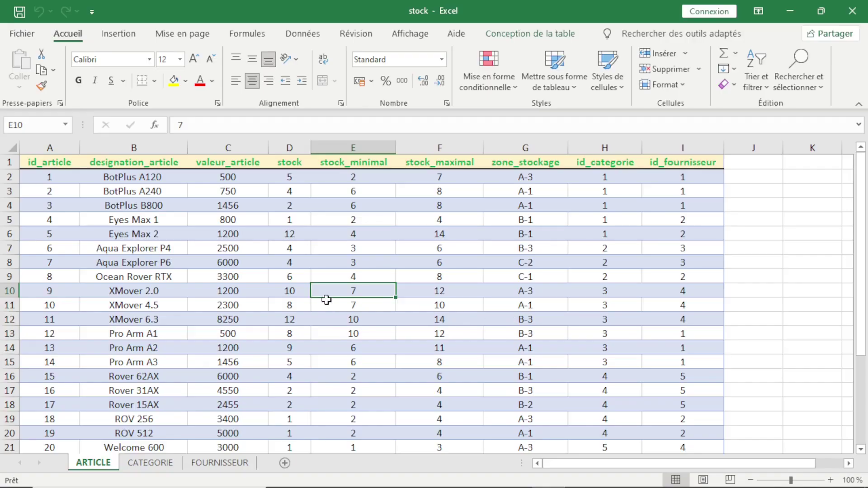
Step: Switch to the stock workbook in Excel and copy the whole table on the ARTICLE sheet, including its header row
left_click(301, 295)
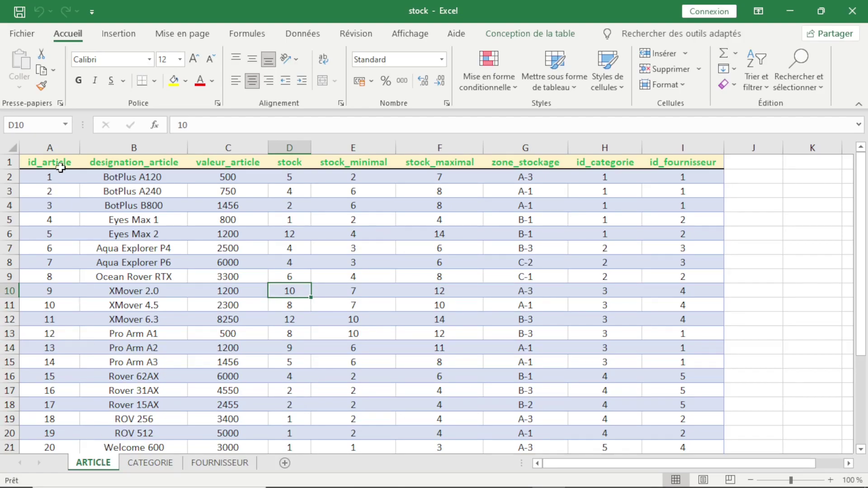
left_click_drag(67, 162, 658, 421)
scroll(466, 310, "up", 4)
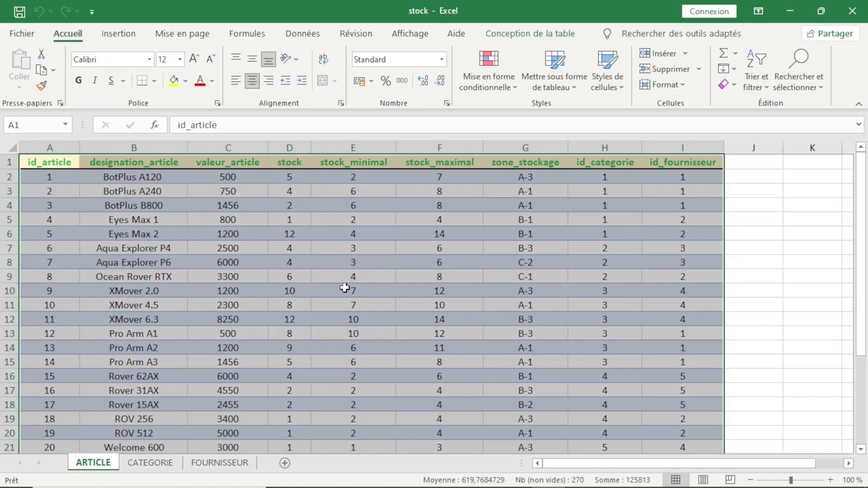
key("ctrl+c")
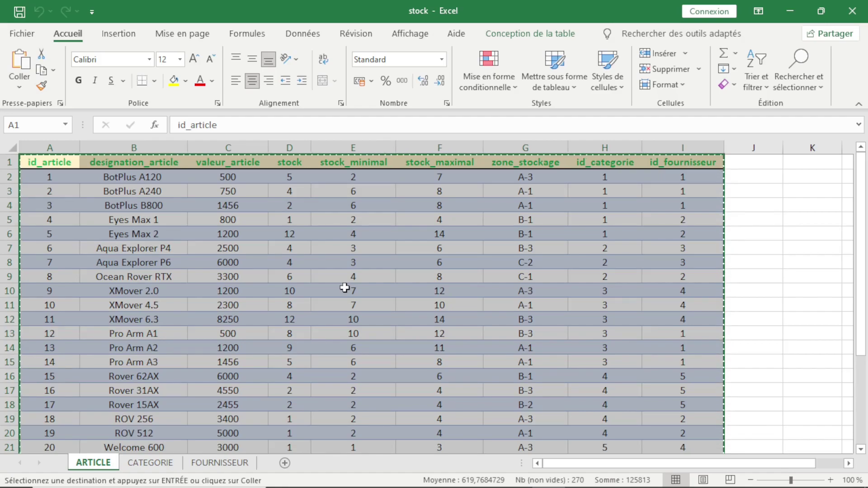
right_click(334, 249)
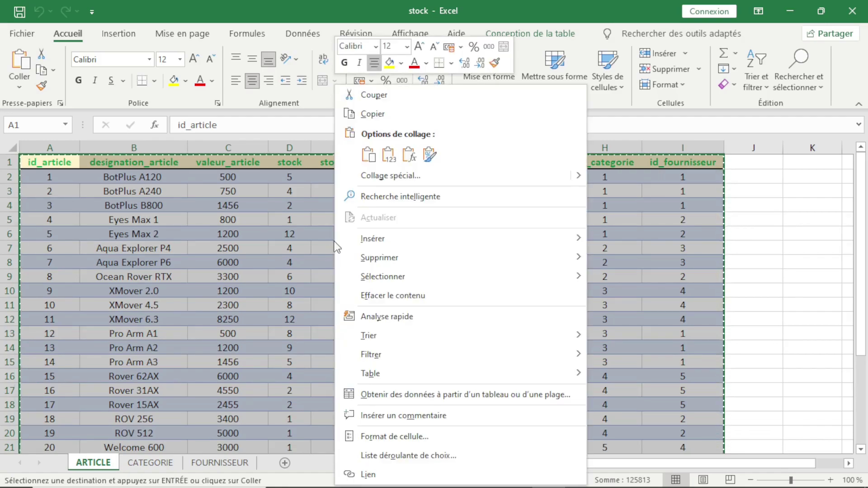
left_click(371, 113)
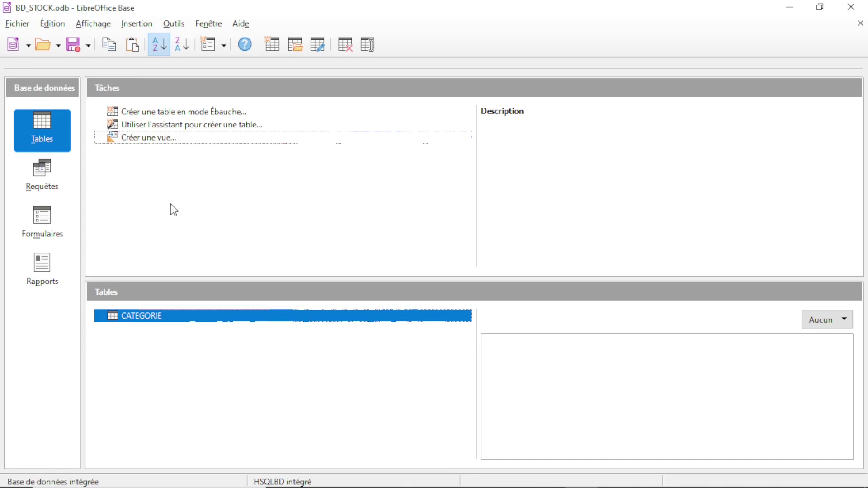
Step: Return to LibreOffice Base, paste the copied data as a new table, and name it ARTICLE
key("Up")
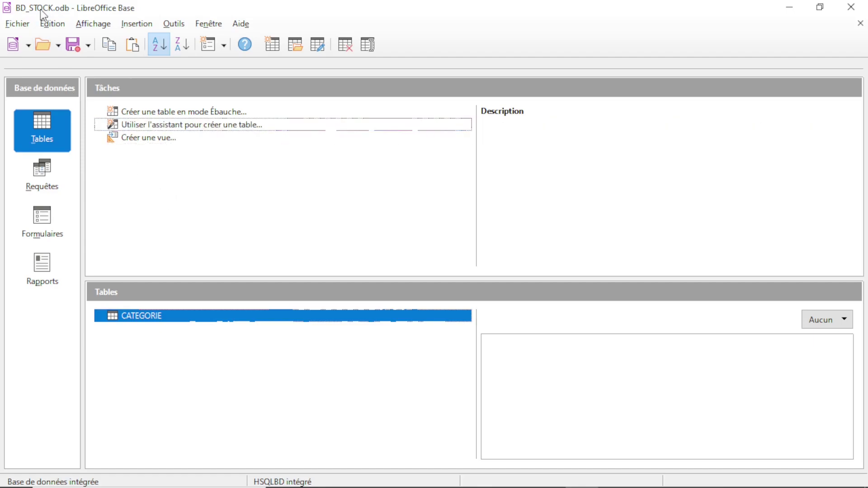
left_click(52, 23)
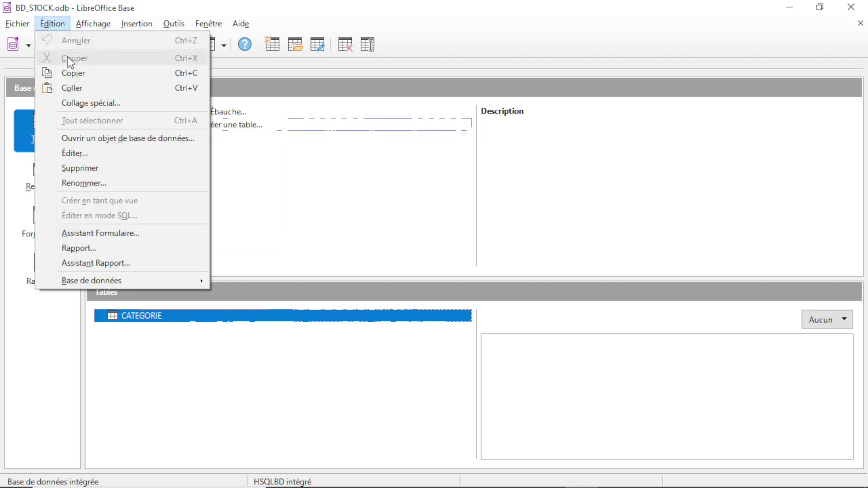
left_click(75, 86)
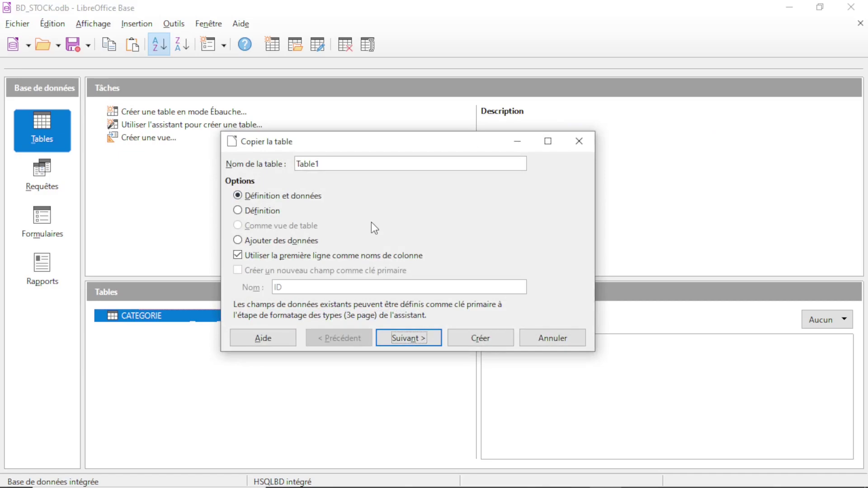
left_click(348, 165)
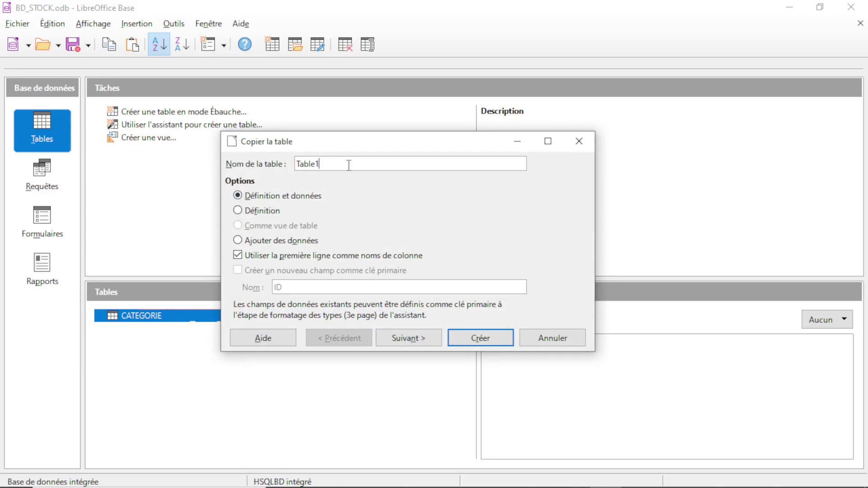
key("BackSpace")
key("BackSpace")
key("BackSpace")
key("BackSpace")
key("BackSpace")
key("BackSpace")
type("ARTICLE")
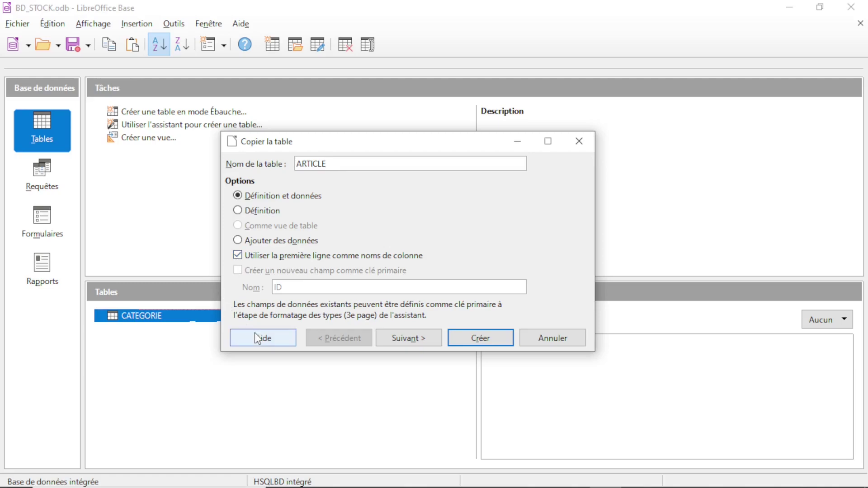
Step: Include all the existing columns in the ARTICLE table and proceed to the column type formatting
left_click(419, 344)
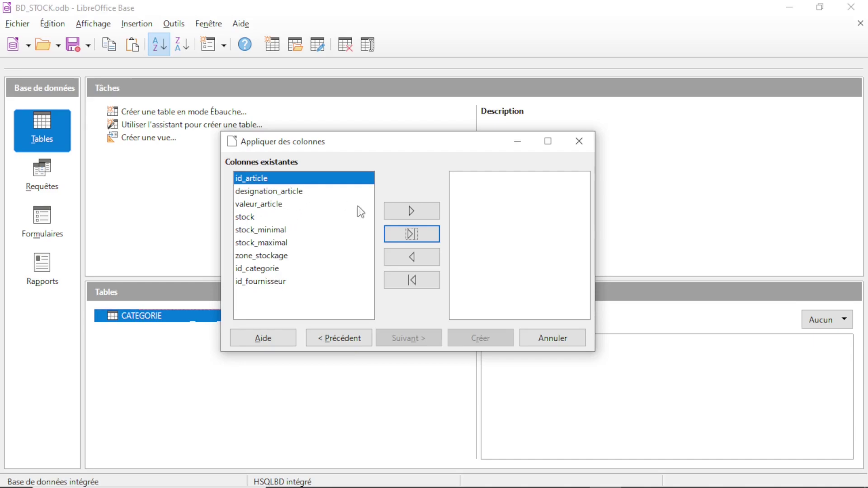
left_click(413, 236)
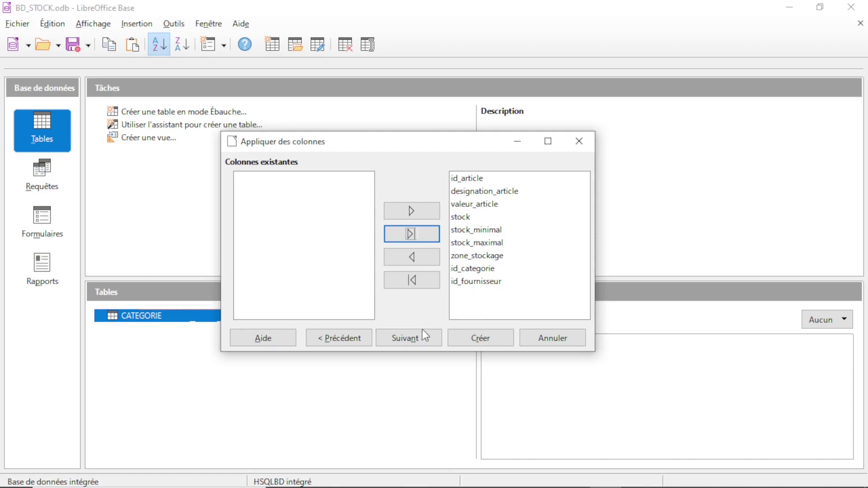
left_click(409, 339)
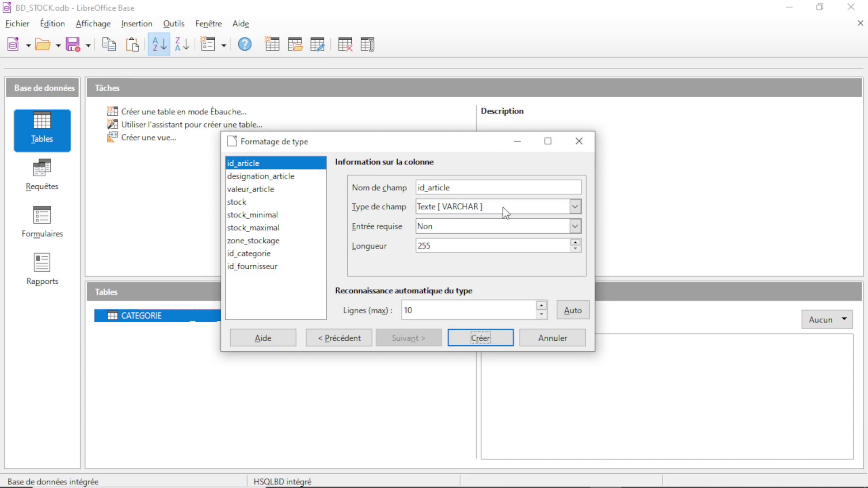
Step: Set the field type of id_article to Integer and of valeur_article to Décimal, leaving designation_article as Texte [VARCHAR]
left_click(576, 209)
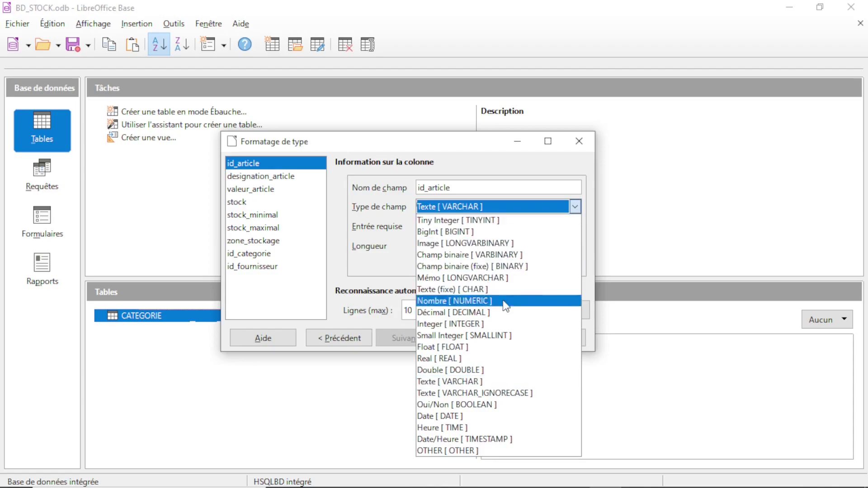
left_click(485, 325)
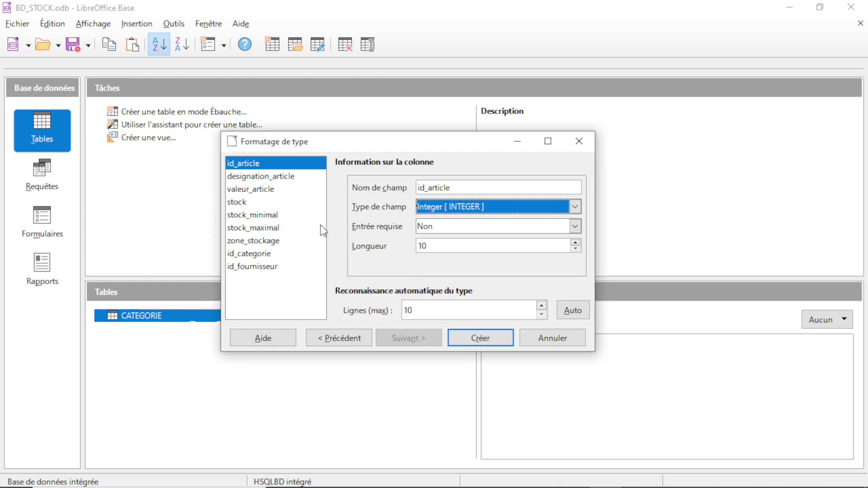
left_click(284, 180)
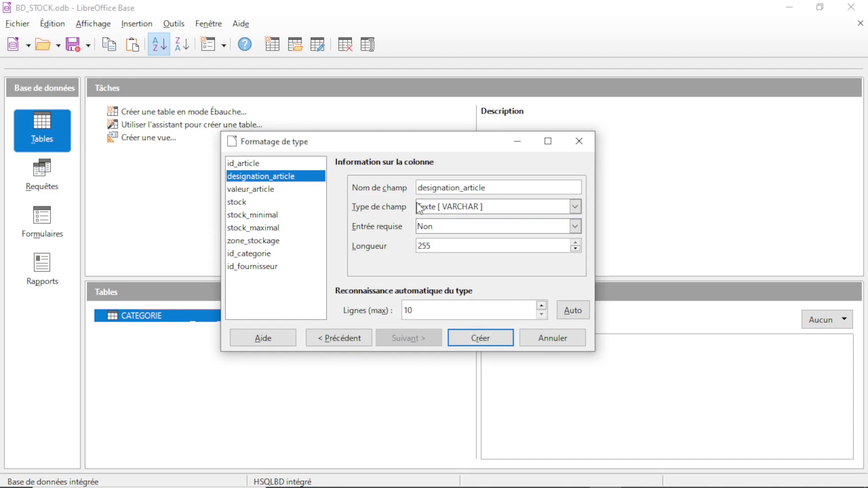
left_click(281, 190)
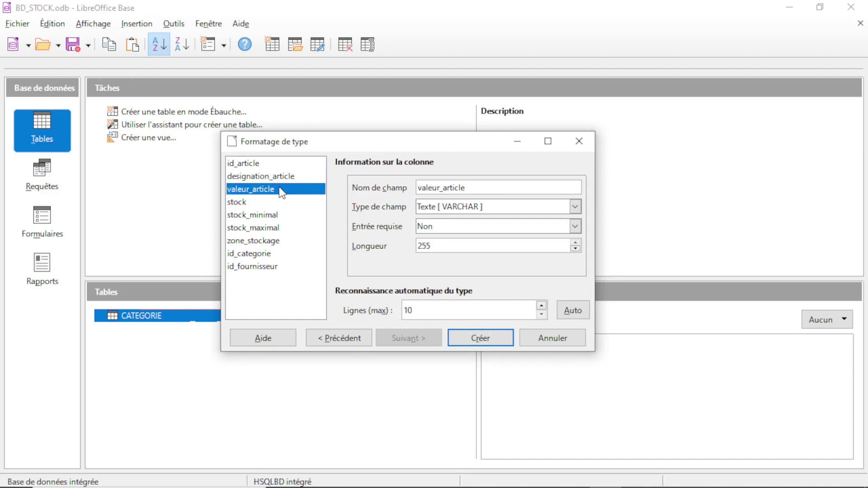
left_click(575, 207)
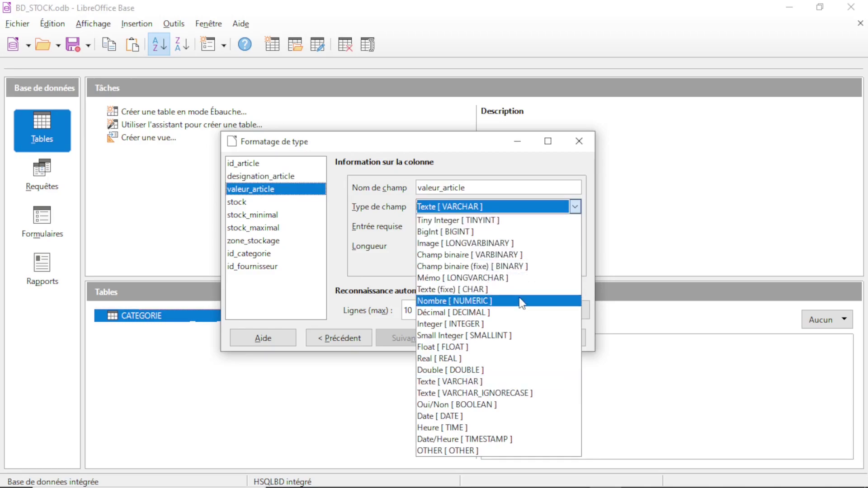
left_click(511, 312)
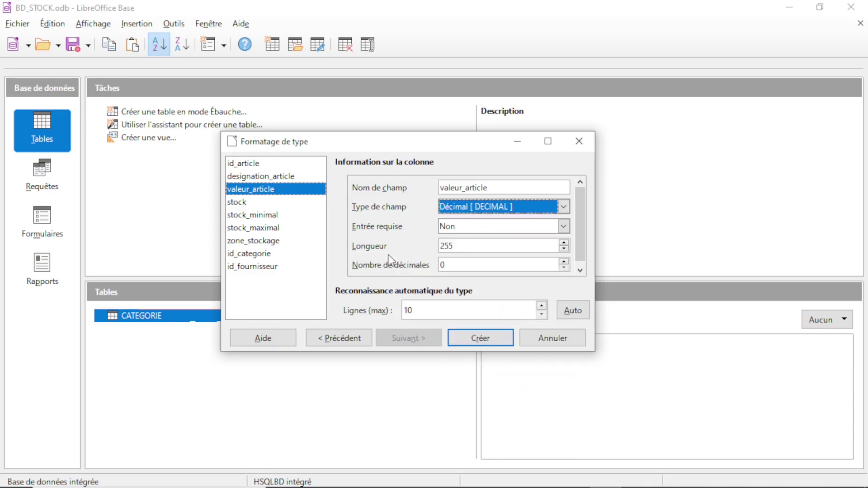
Step: Set the field type of the stock, stock_minimal and stock_maximal columns to Integer
left_click(300, 205)
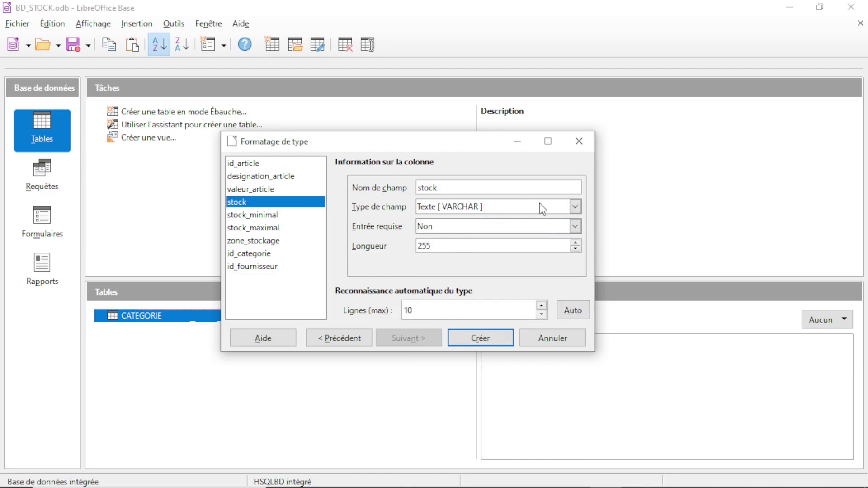
left_click(579, 207)
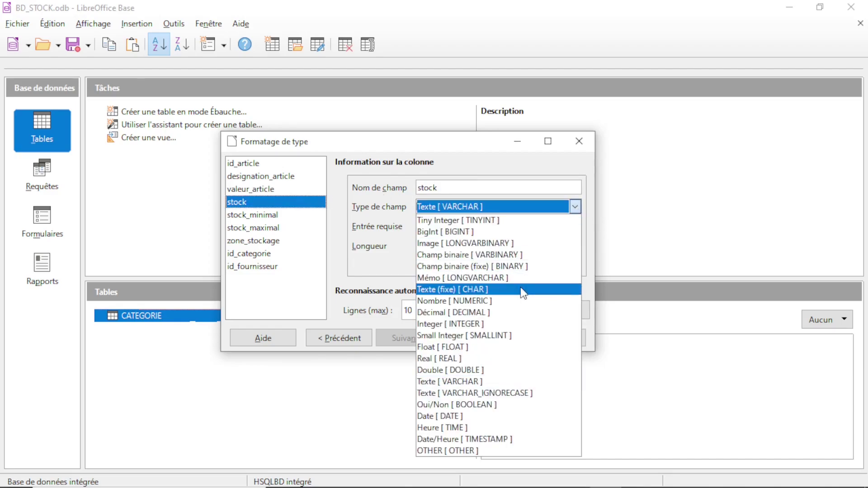
left_click(516, 324)
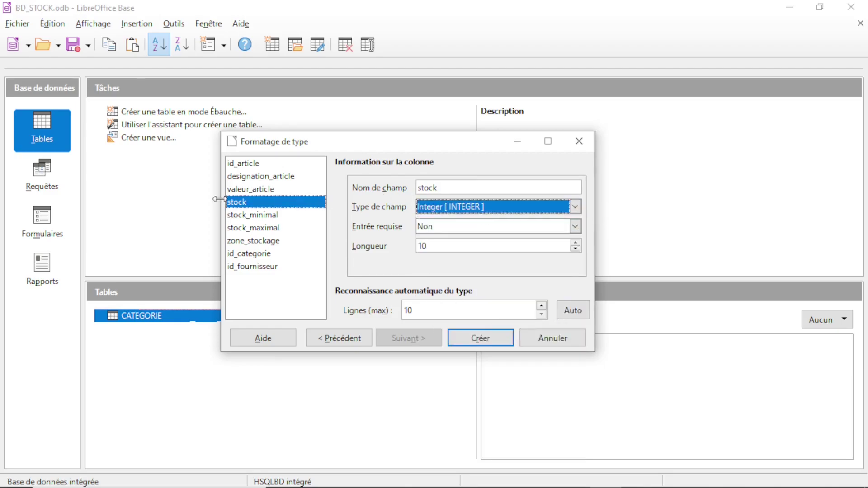
left_click(259, 217)
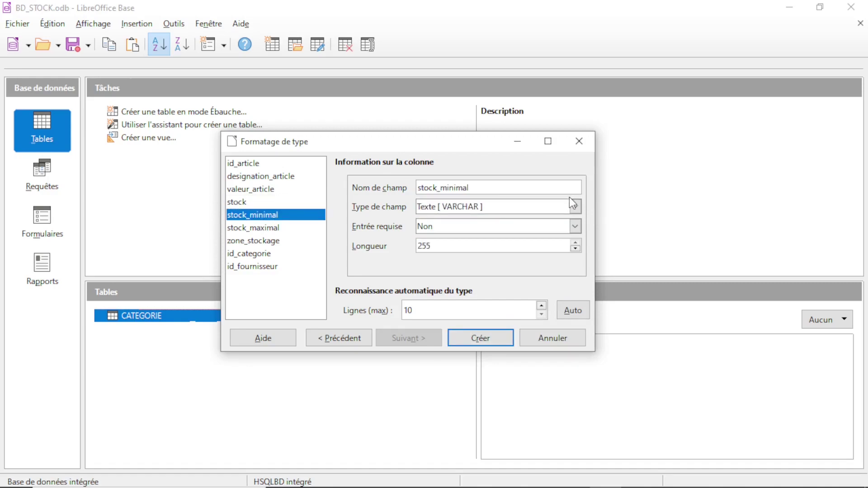
left_click(578, 207)
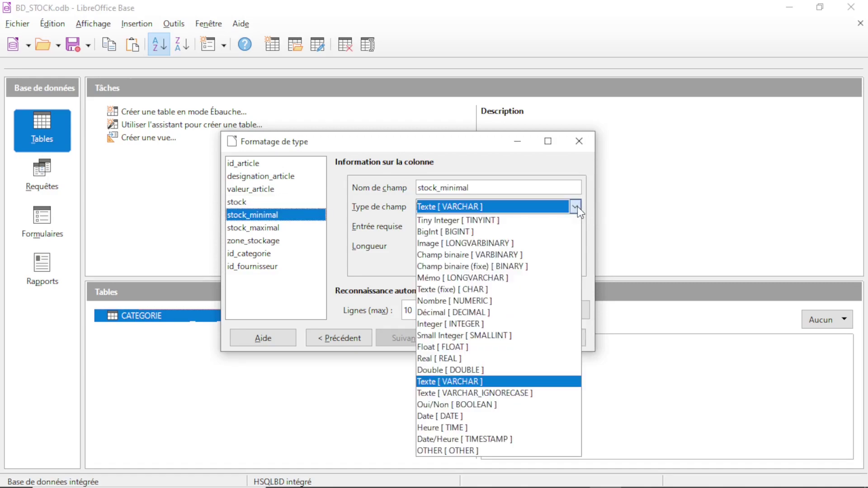
left_click(511, 322)
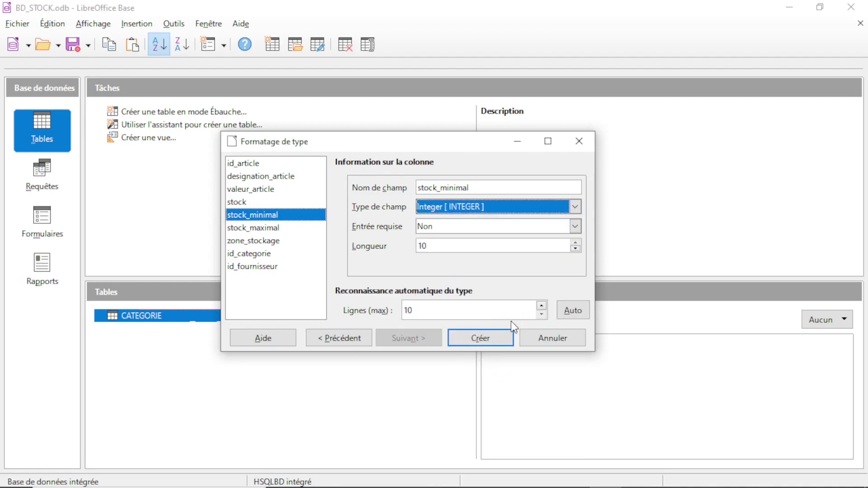
left_click(270, 229)
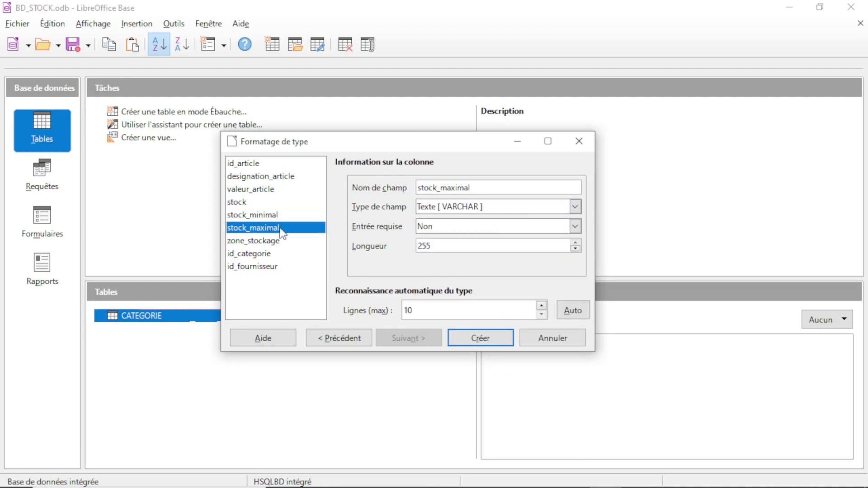
left_click(573, 209)
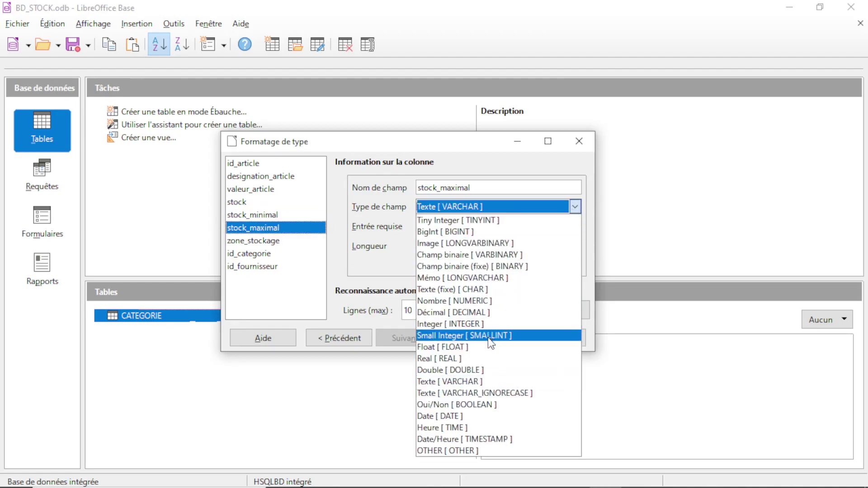
left_click(443, 324)
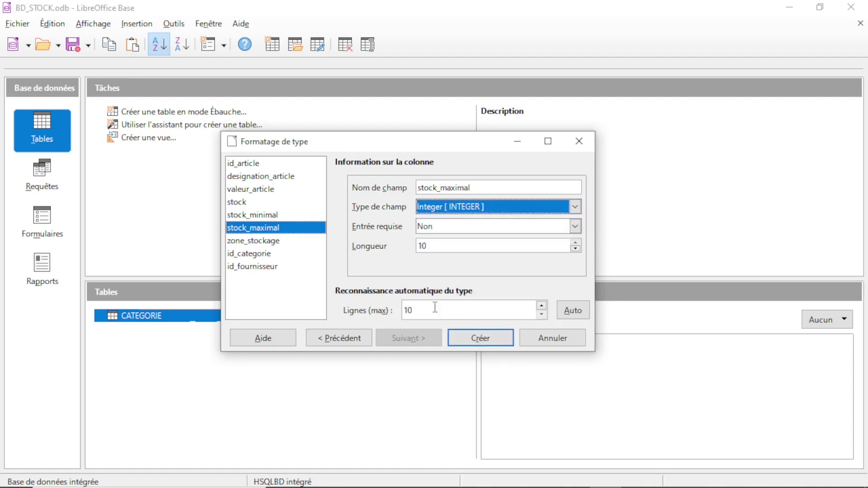
Step: Set the field type of id_categorie and id_fournisseur to Integer, leaving zone_stockage as Texte [VARCHAR]
left_click(282, 241)
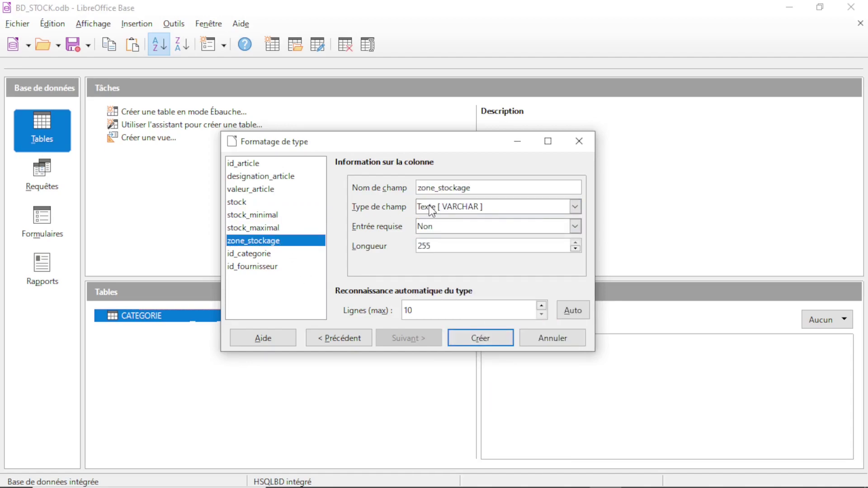
left_click(268, 253)
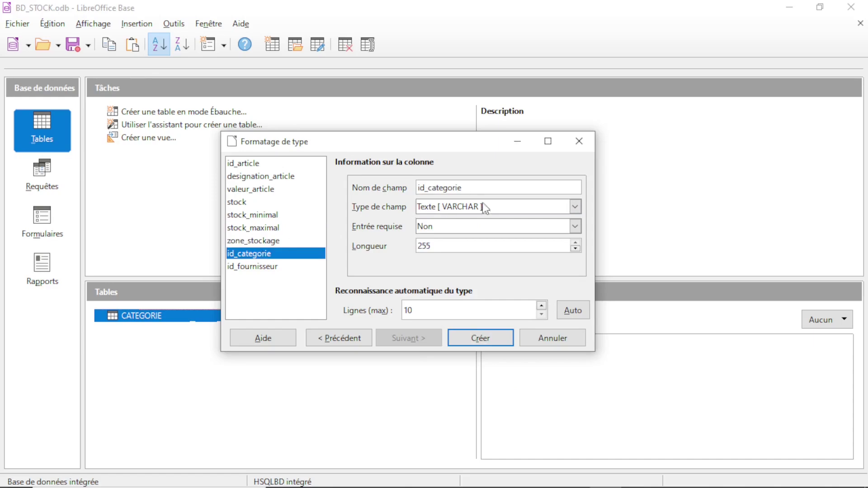
left_click(576, 207)
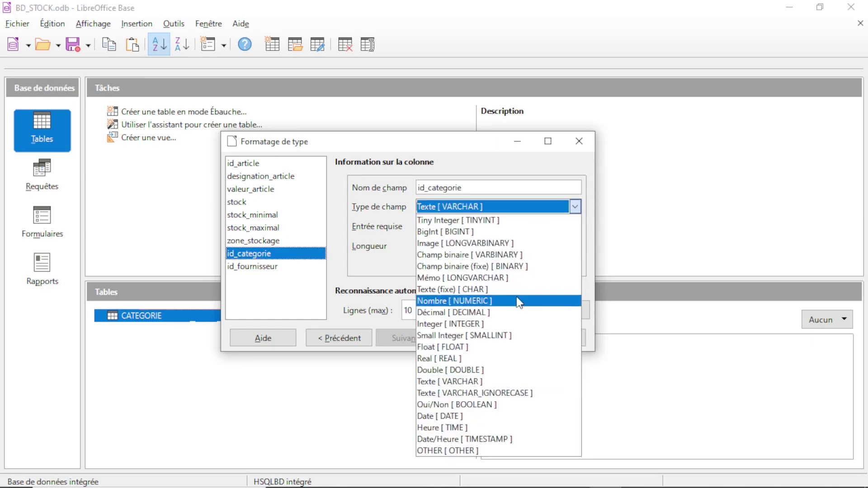
left_click(510, 324)
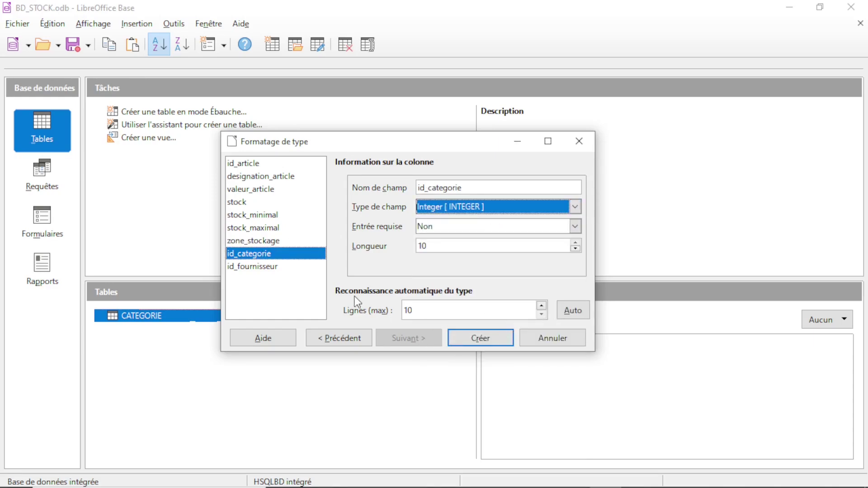
left_click(271, 266)
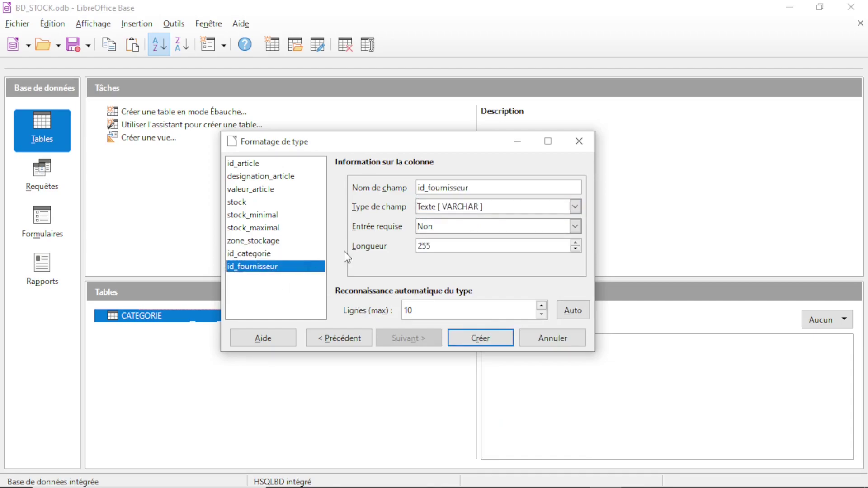
left_click(576, 207)
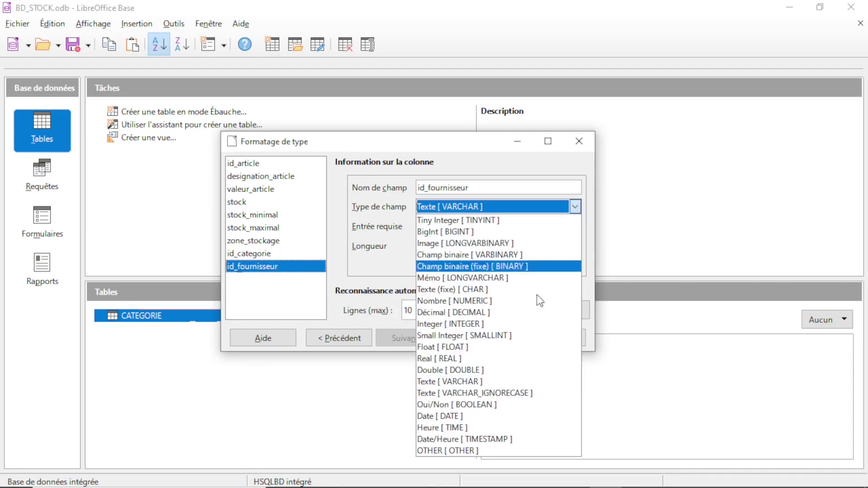
left_click(473, 324)
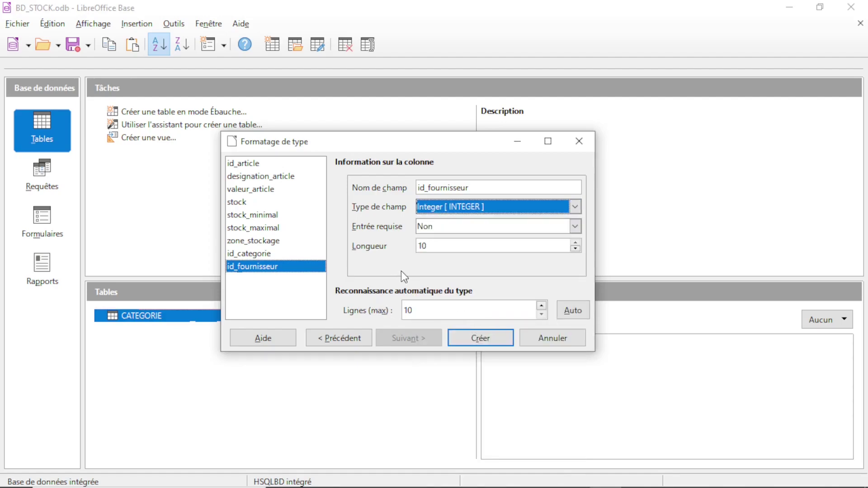
Step: Make entry required (Oui) for the designation_article, valeur_article and stock columns
left_click(274, 178)
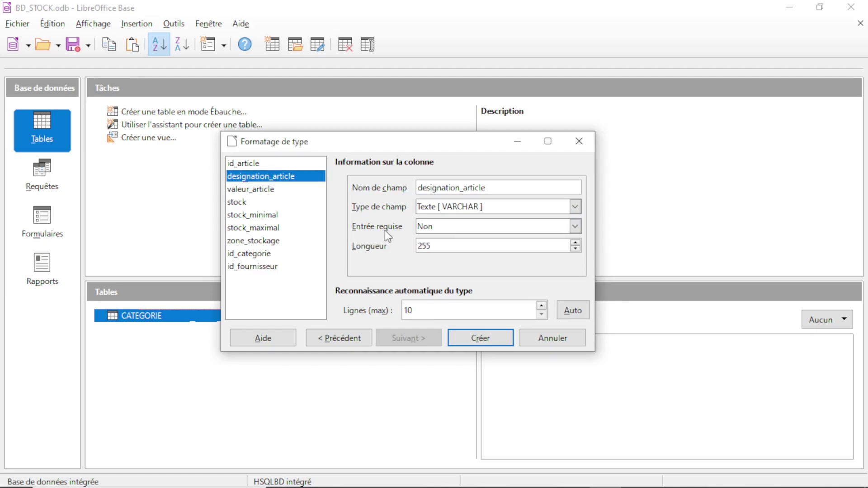
left_click(576, 227)
left_click(564, 239)
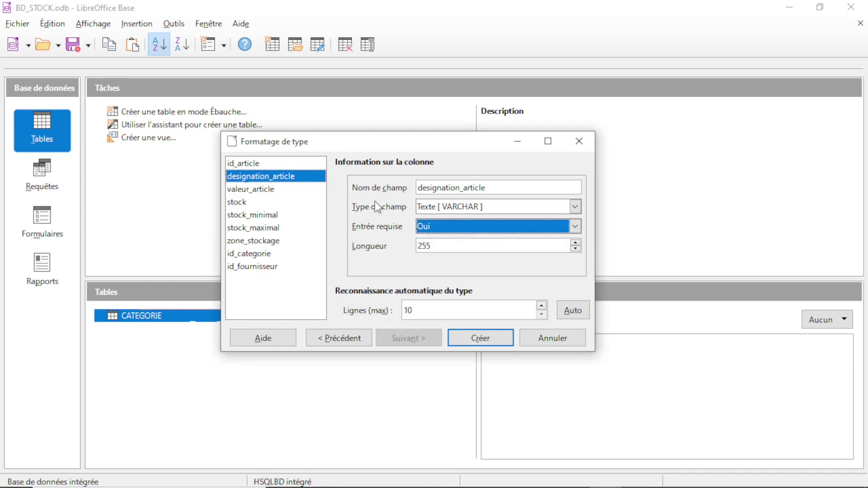
left_click(320, 190)
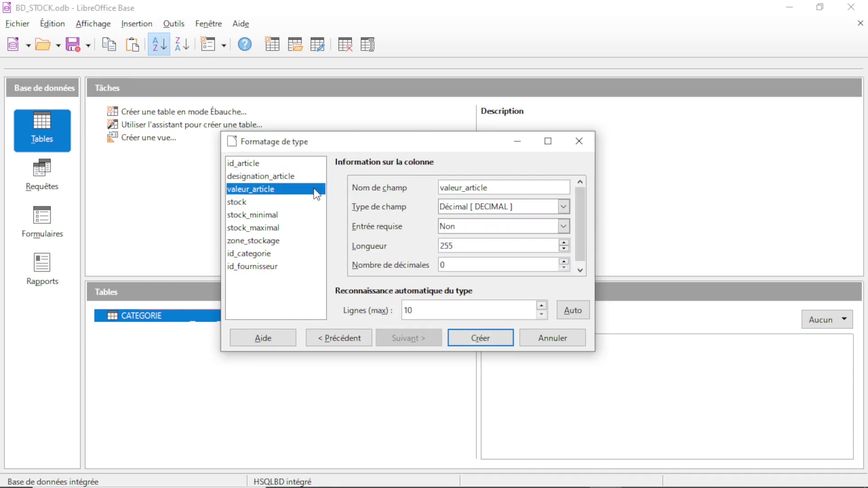
left_click(564, 227)
left_click(541, 243)
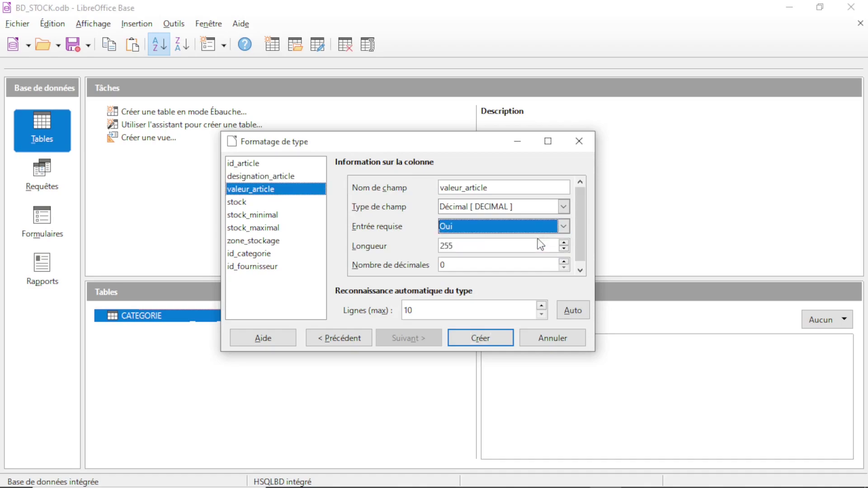
left_click(314, 202)
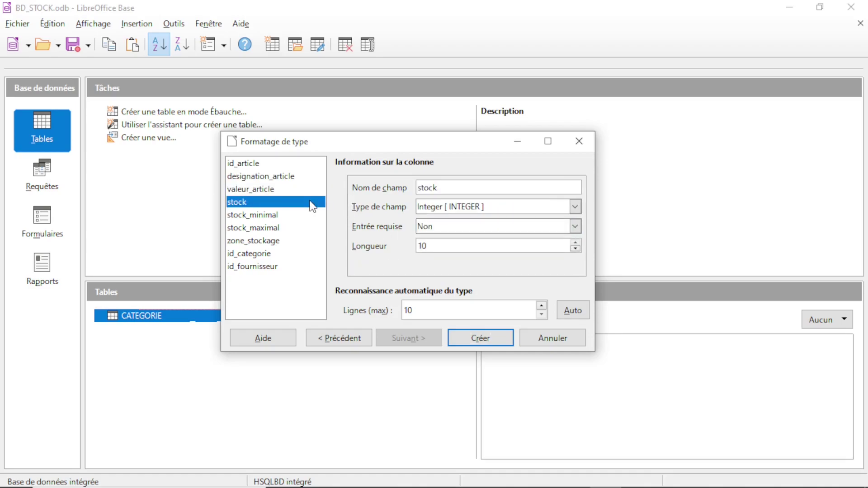
left_click(573, 227)
left_click(556, 240)
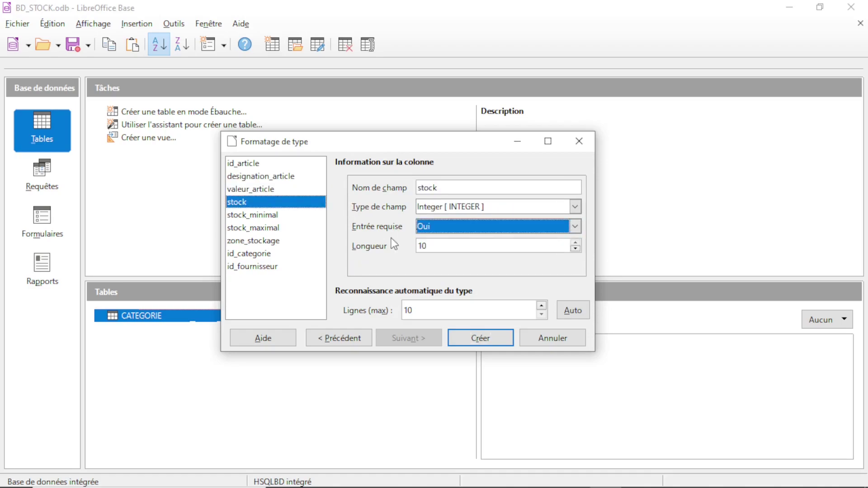
Step: Make entry required (Oui) for the stock_minimal, stock_maximal and zone_stockage columns
left_click(299, 214)
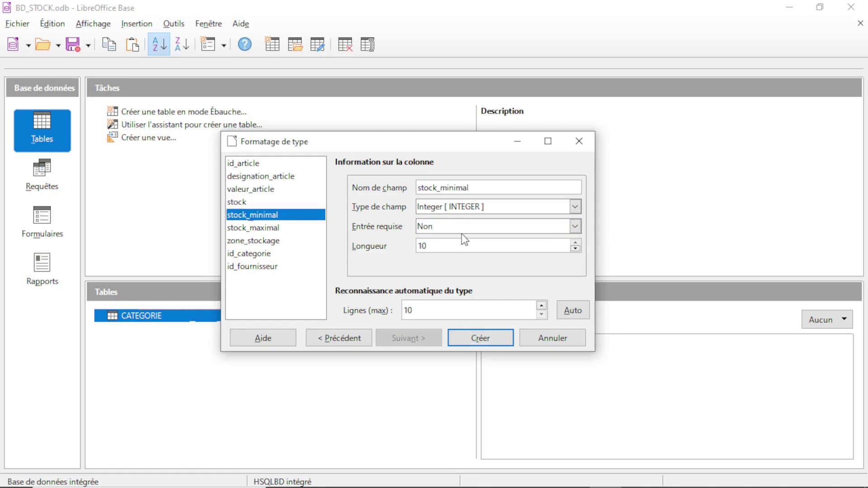
left_click(575, 227)
left_click(552, 240)
left_click(284, 227)
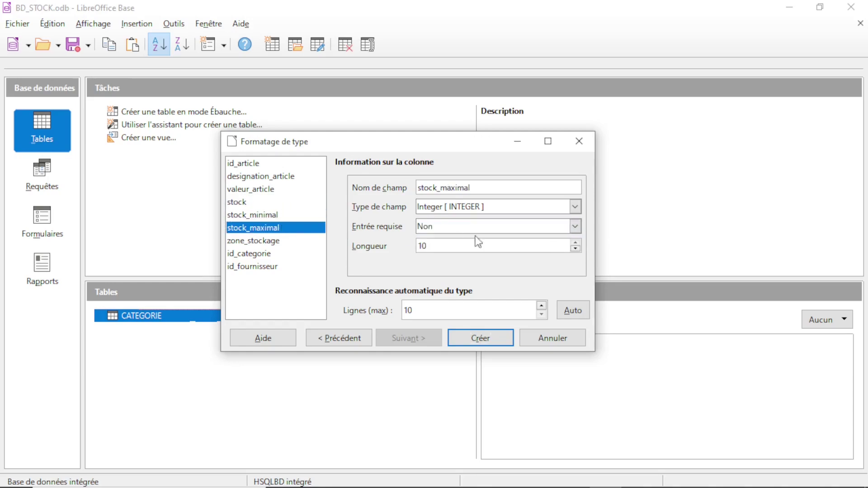
left_click(576, 227)
left_click(555, 241)
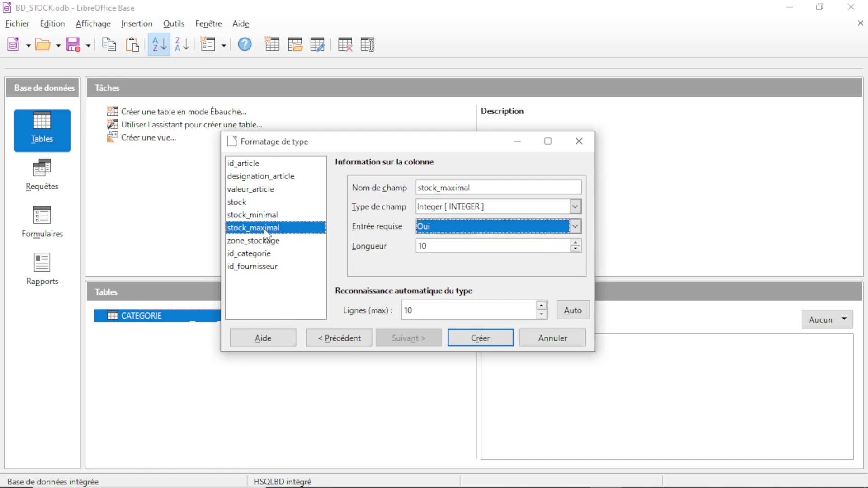
left_click(265, 242)
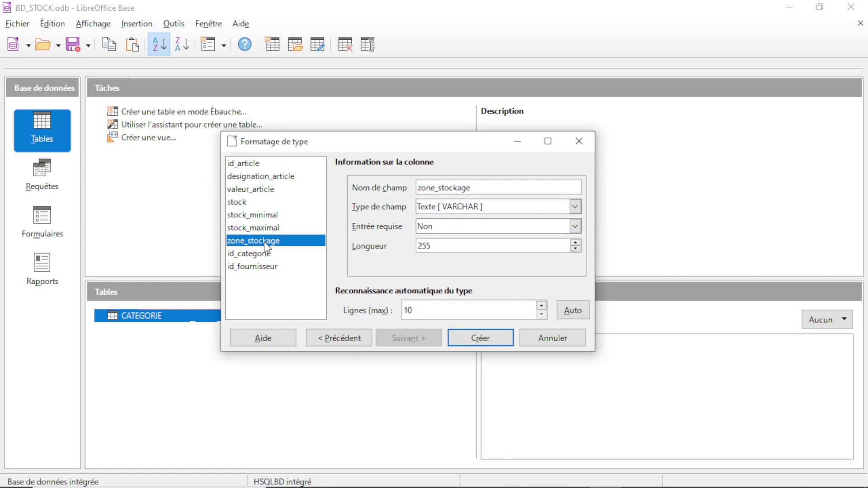
left_click(574, 228)
left_click(537, 240)
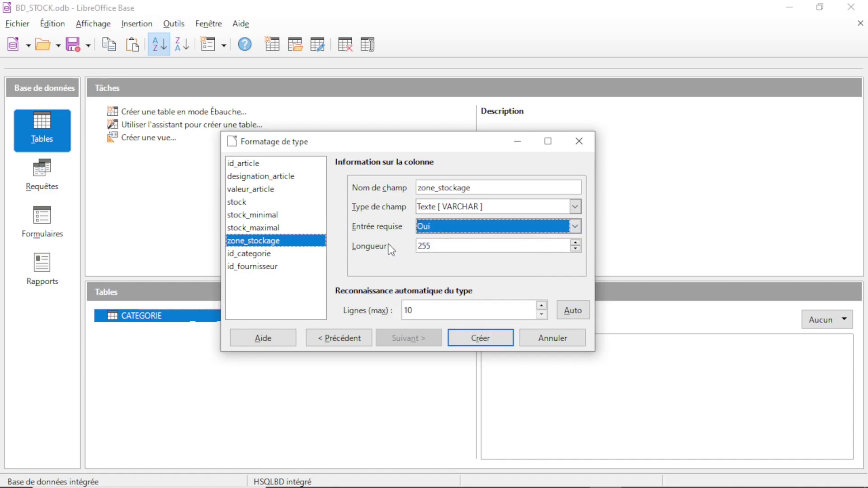
Step: Make entry required (Oui) for the id_categorie, id_fournisseur and id_article columns
left_click(291, 254)
left_click(575, 228)
left_click(529, 240)
left_click(282, 266)
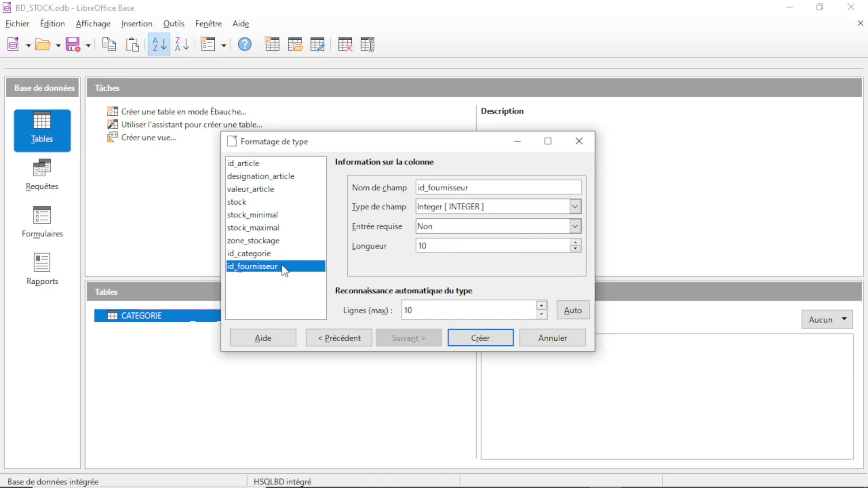
left_click(575, 228)
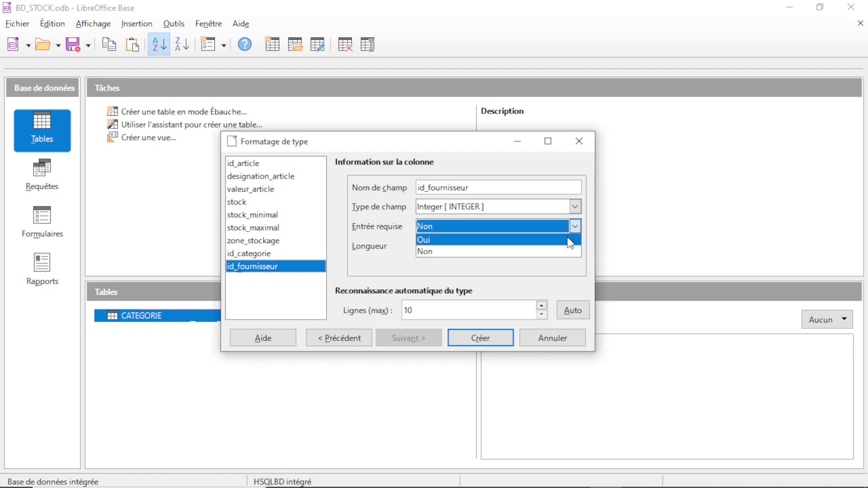
left_click(570, 241)
left_click(292, 164)
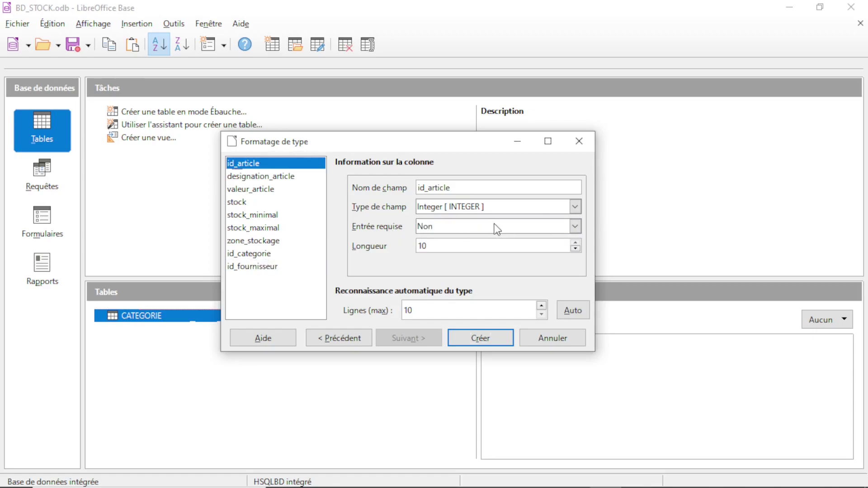
left_click(574, 227)
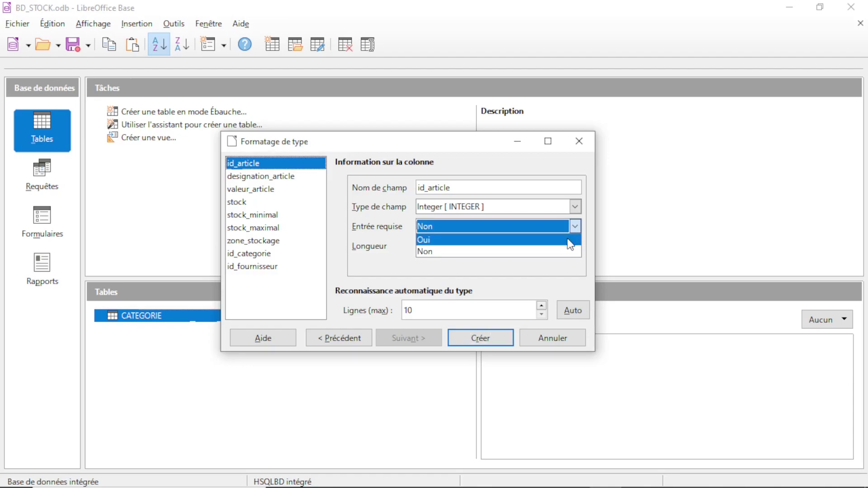
left_click(571, 242)
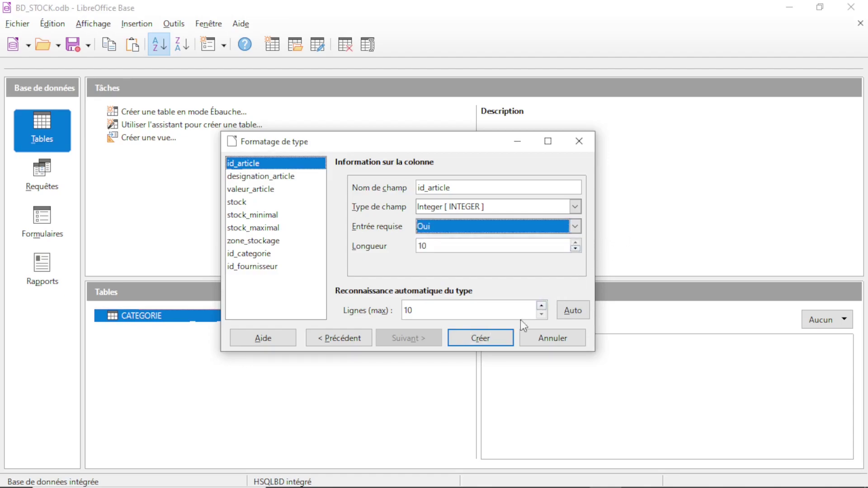
Step: Create the ARTICLE table from the formatted columns, declining the automatic creation of a primary key
left_click(482, 335)
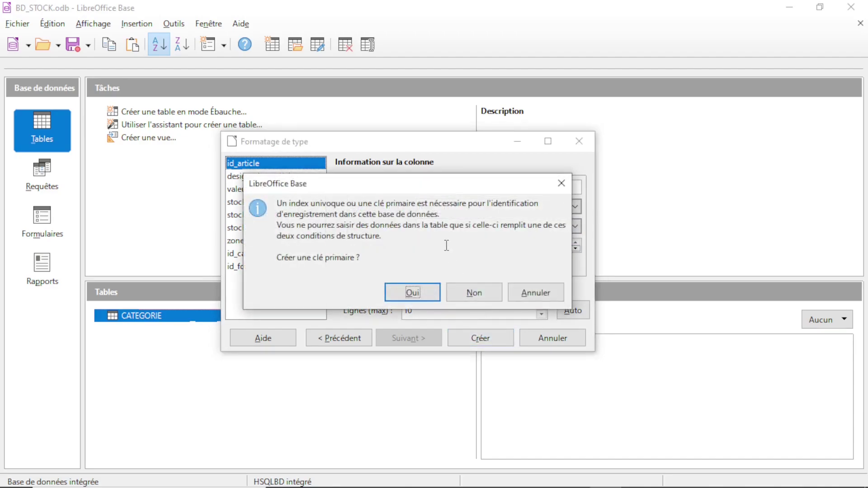
left_click_drag(447, 246, 397, 203)
left_click(408, 246)
left_click(461, 294)
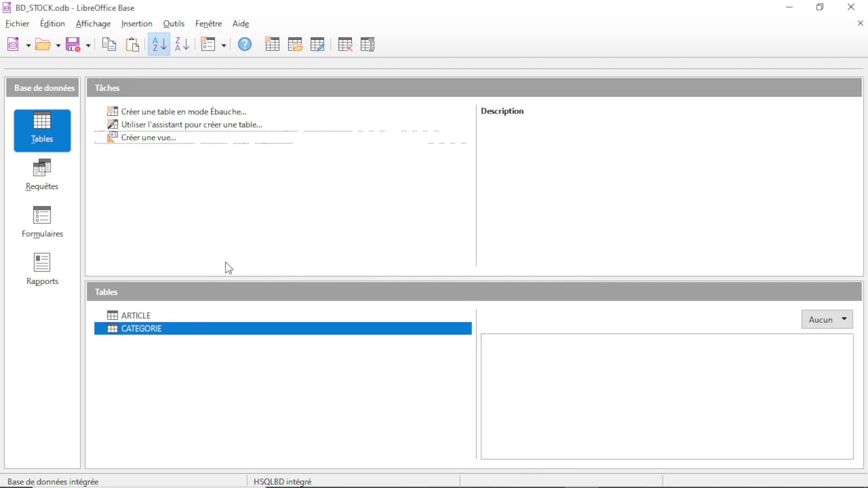
Step: Edit the ARTICLE table's design to make id_article the primary key, and save and close the design
left_click(119, 318)
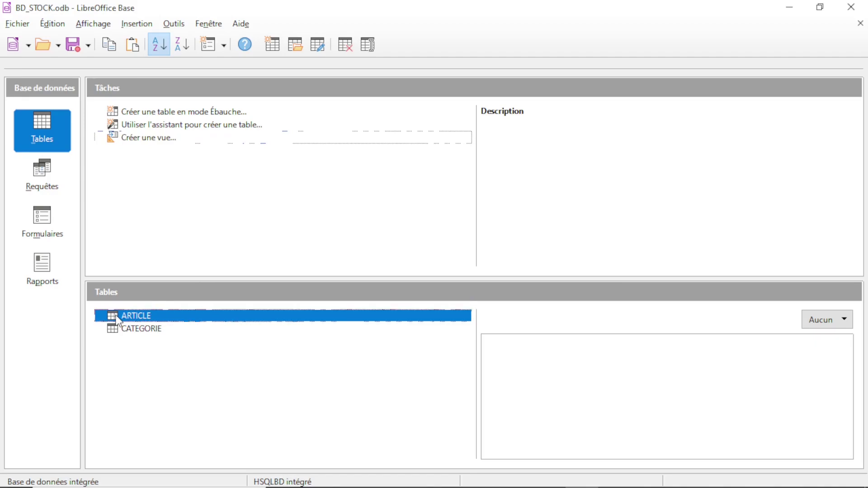
right_click(113, 319)
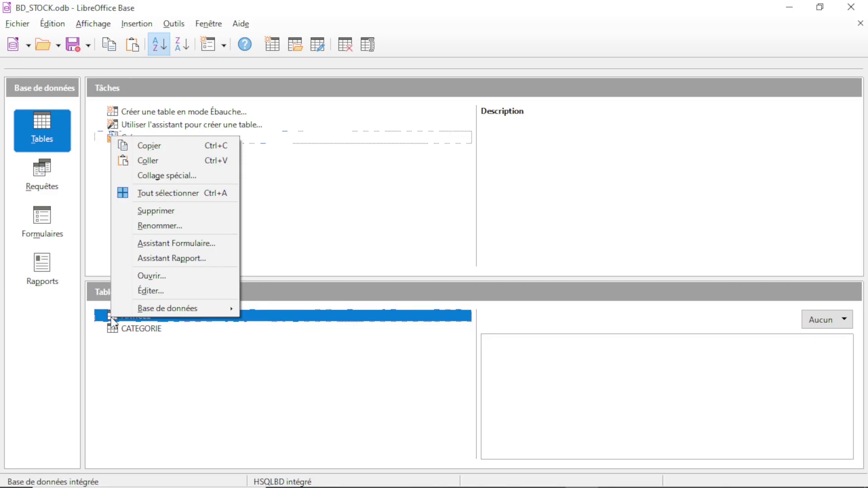
left_click(151, 293)
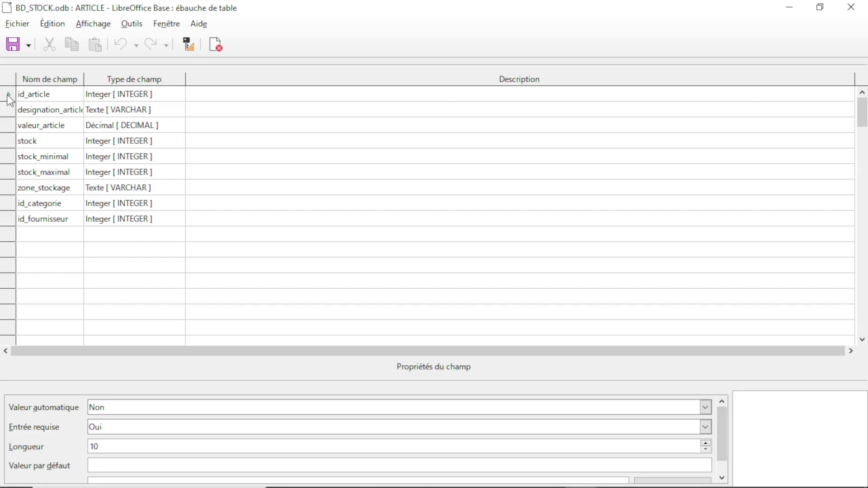
left_click(73, 92)
left_click(7, 99)
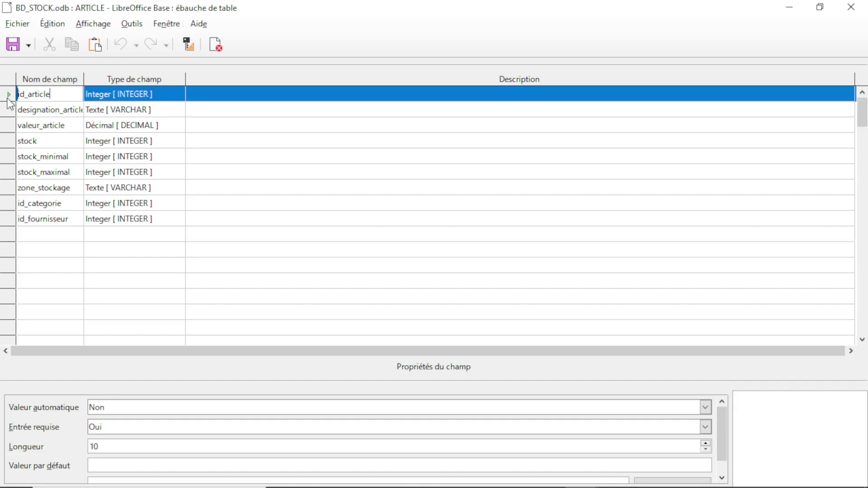
right_click(10, 98)
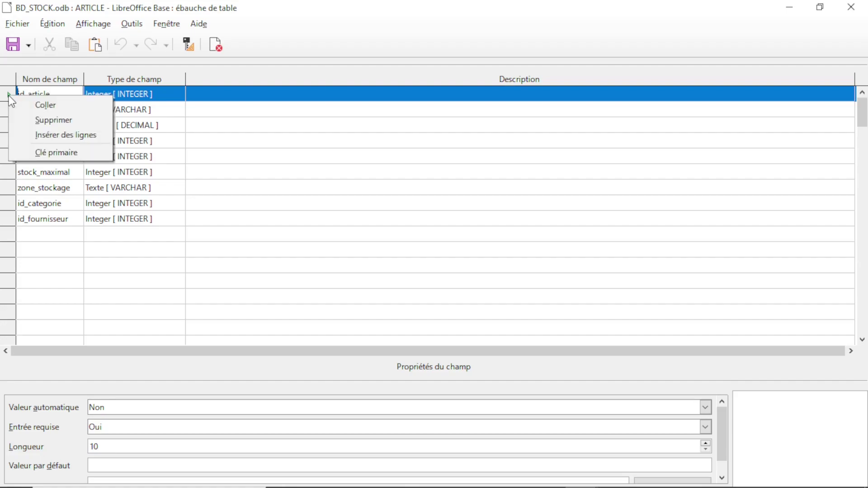
left_click(43, 152)
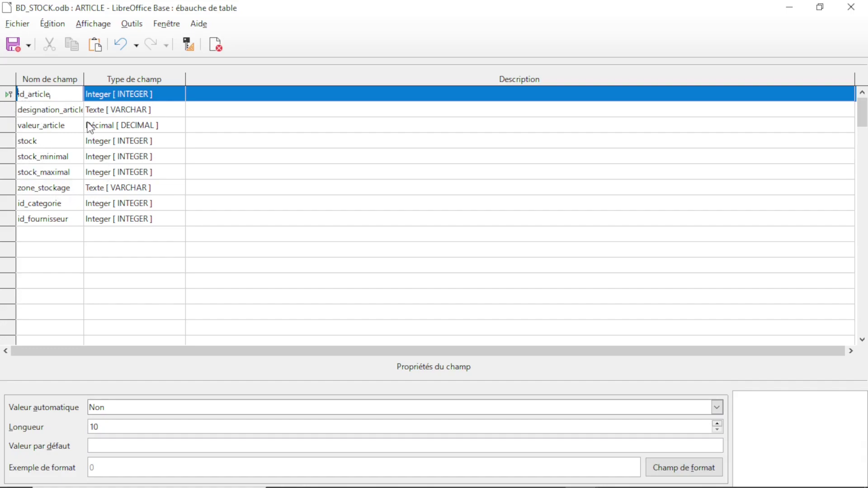
left_click(13, 45)
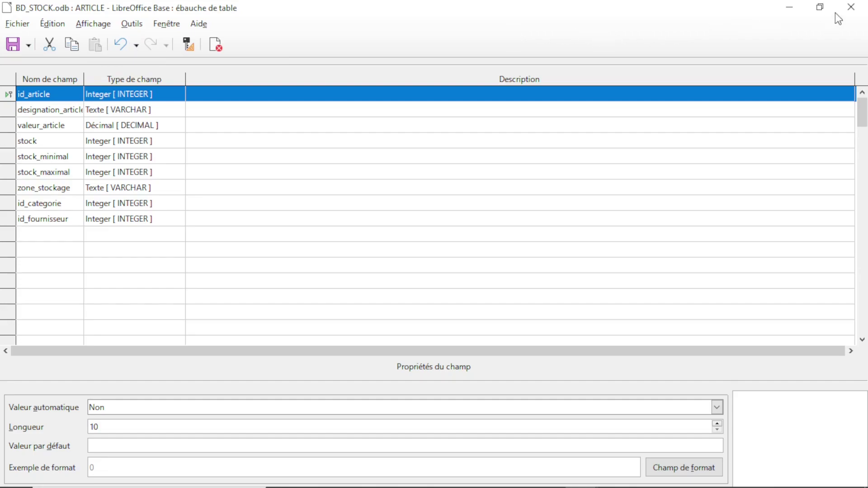
left_click(851, 10)
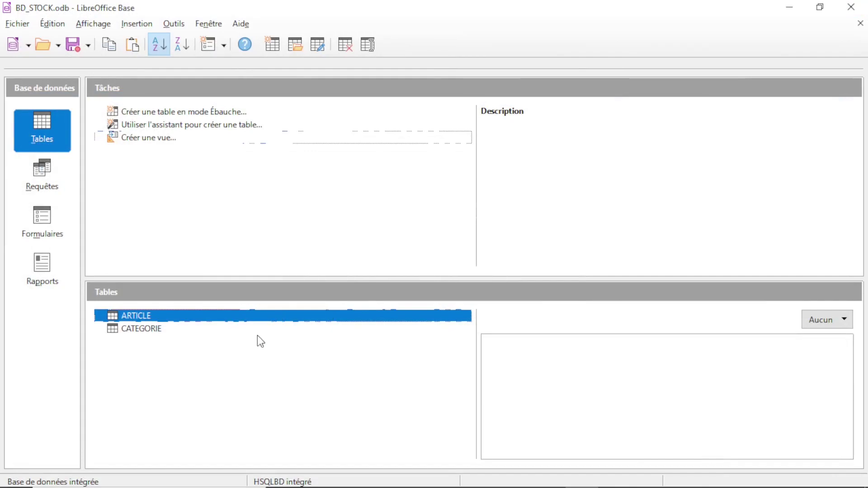
Step: View the imported records of the ARTICLE table and close its data view
double_click(118, 318)
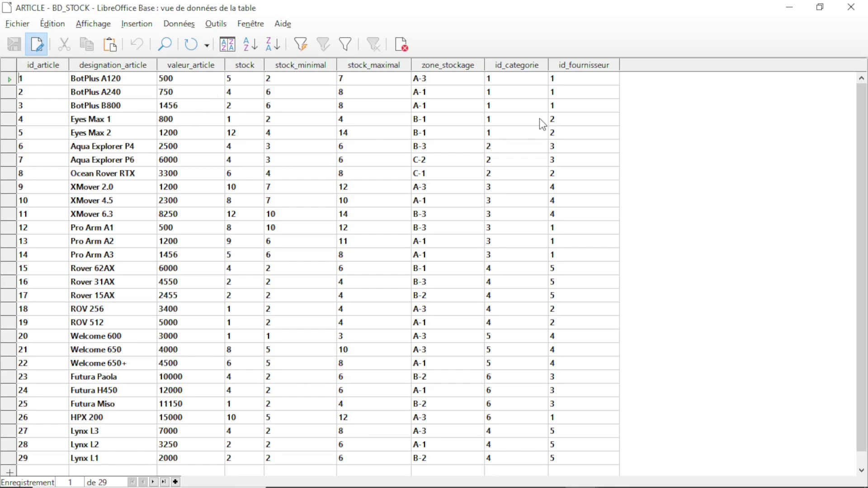
left_click(851, 7)
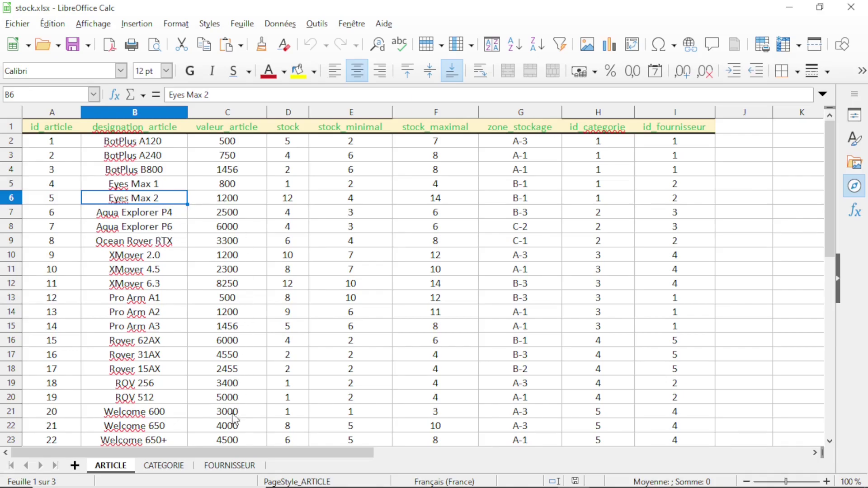
Step: Copy the supplier data, headers included (A1:F6), from the FOURNISSEUR sheet
left_click(230, 466)
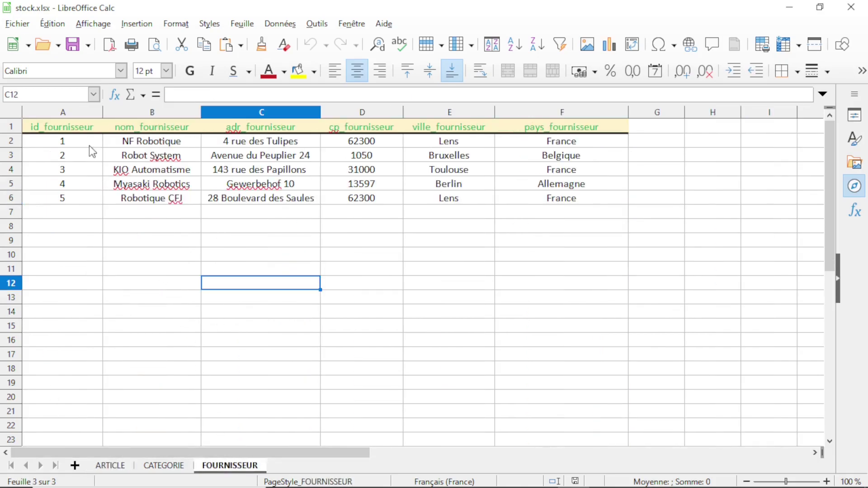
left_click_drag(83, 125, 538, 206)
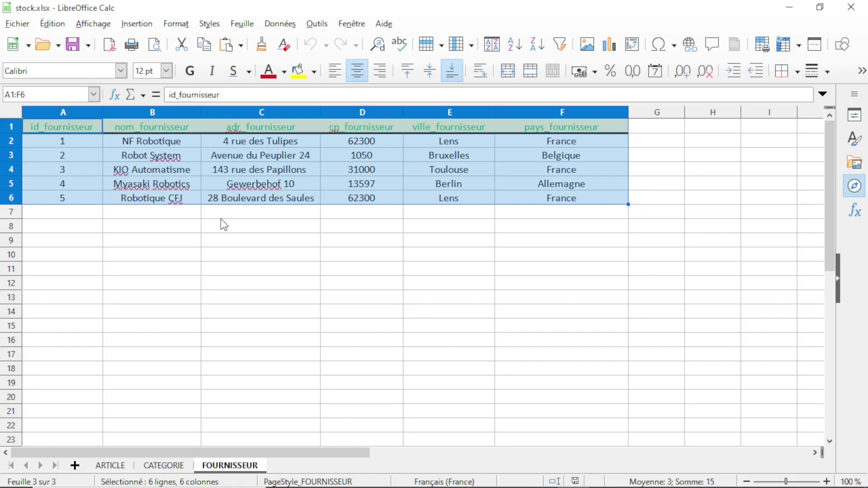
key("ctrl+c")
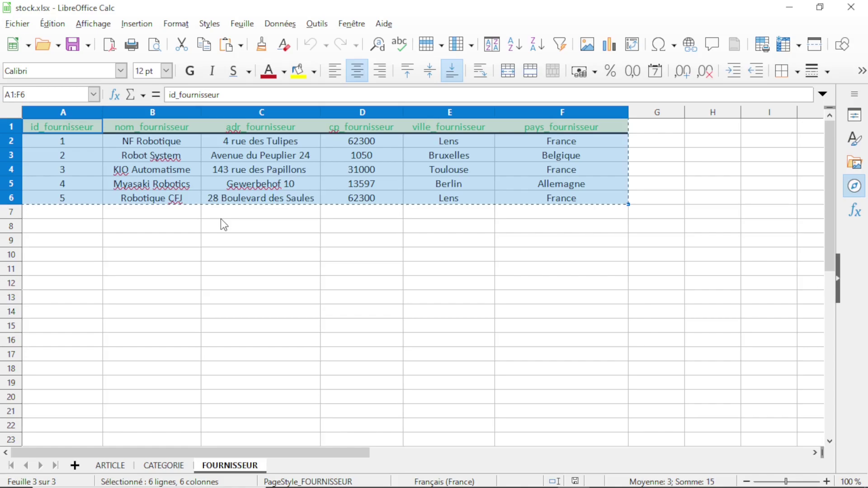
left_click(52, 23)
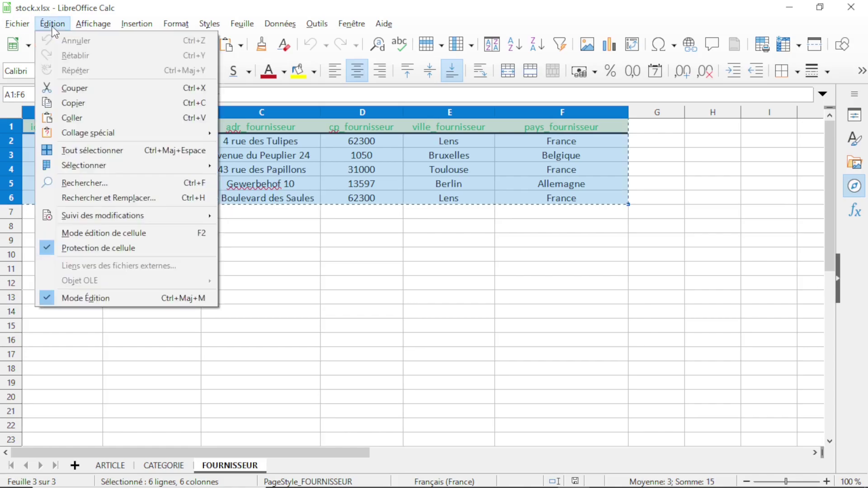
left_click(74, 102)
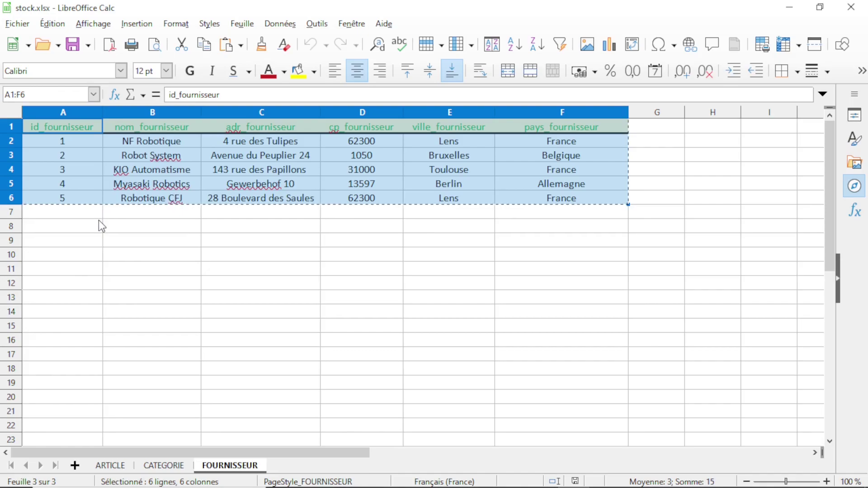
Step: Switch to the BD_STOCK database in LibreOffice Base and paste the copied range as a new table named FOURNISSEUR
key("alt+Tab")
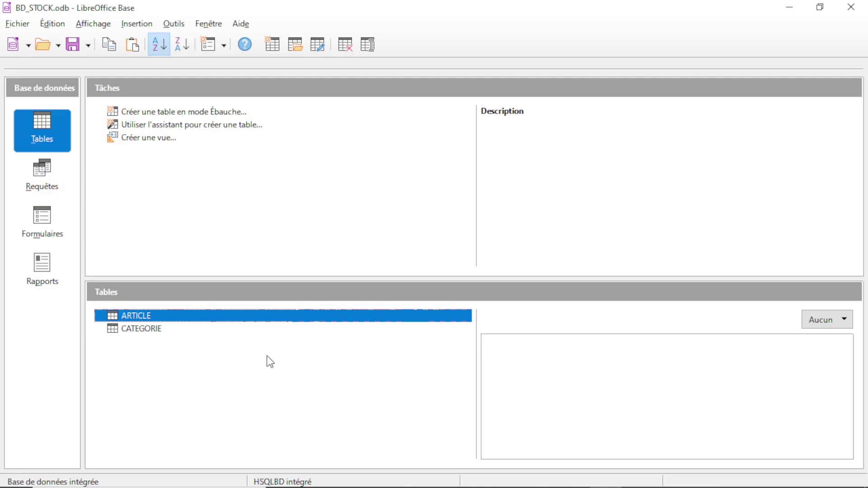
left_click(129, 317)
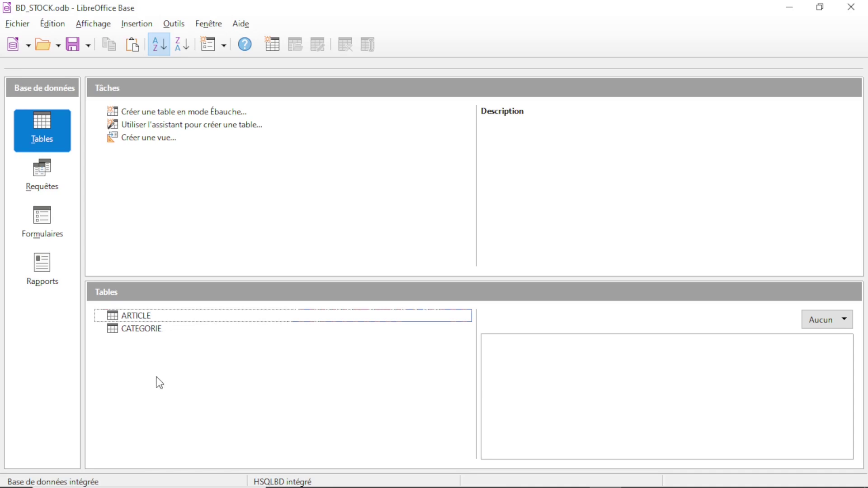
left_click(52, 25)
left_click(68, 86)
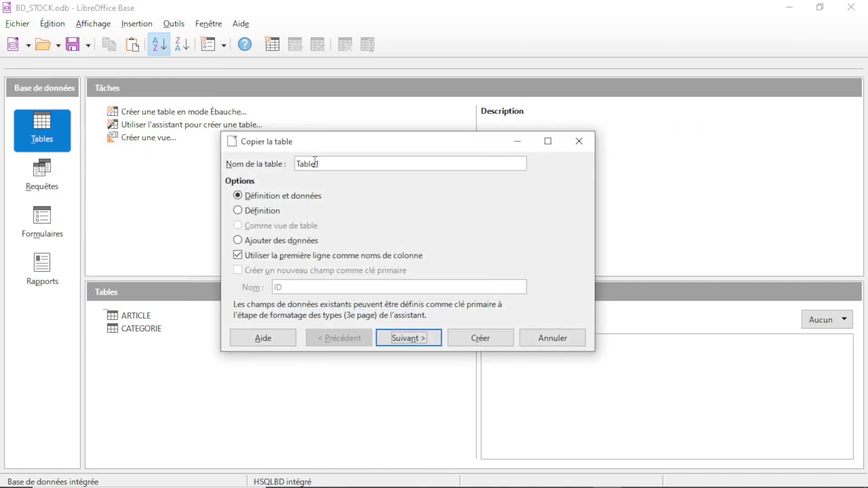
left_click_drag(328, 165, 285, 167)
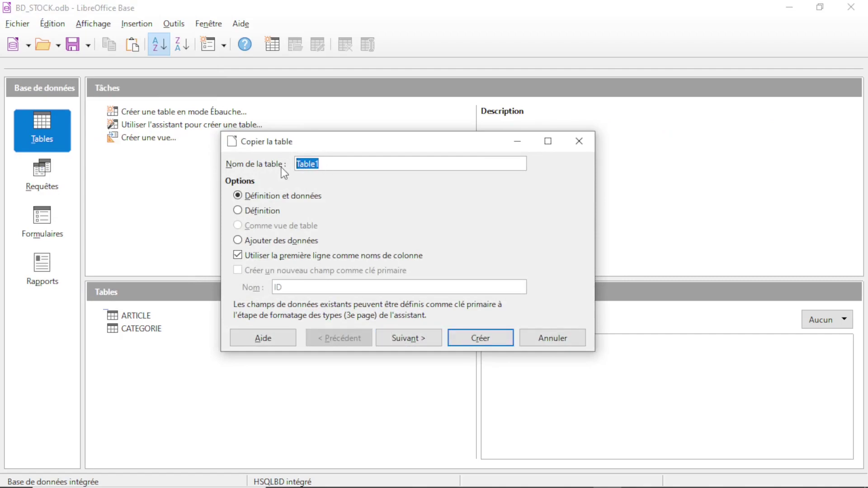
type("FOURNISSEUR")
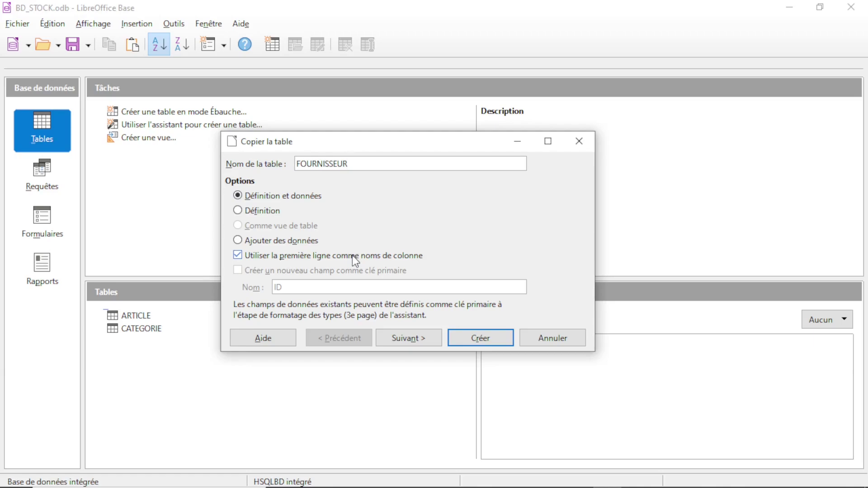
Step: Include all existing columns in the FOURNISSEUR table and proceed to the type formatting
left_click(401, 338)
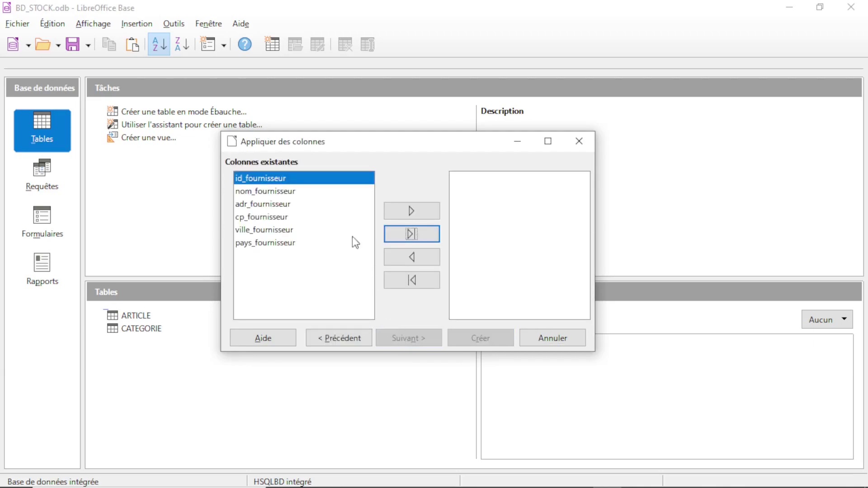
left_click(414, 239)
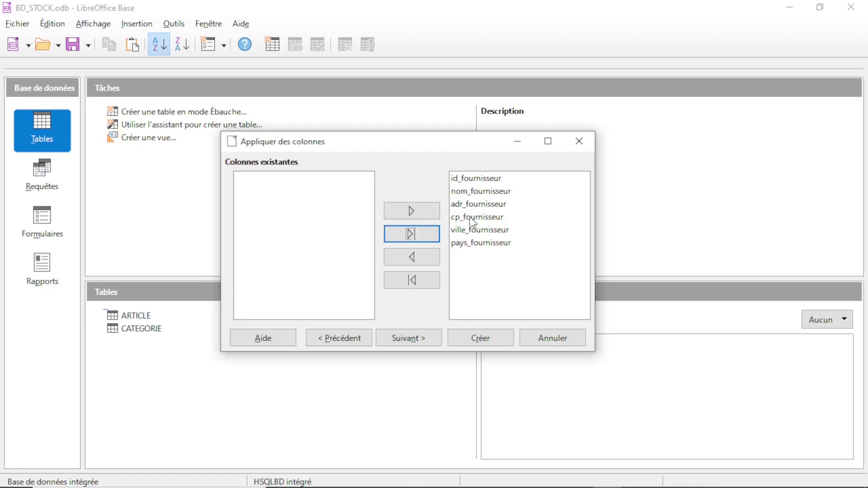
left_click(413, 342)
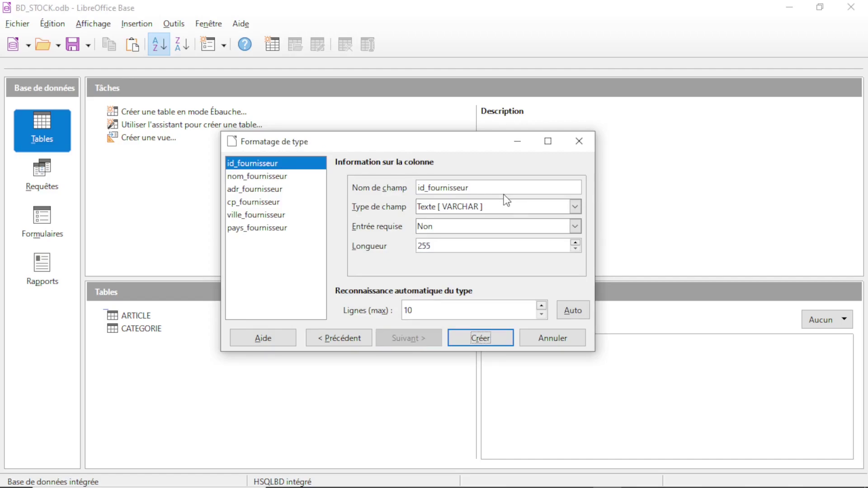
Step: Set the id_fournisseur column to Integer [ INTEGER ] and make its entry required (Oui)
left_click(577, 209)
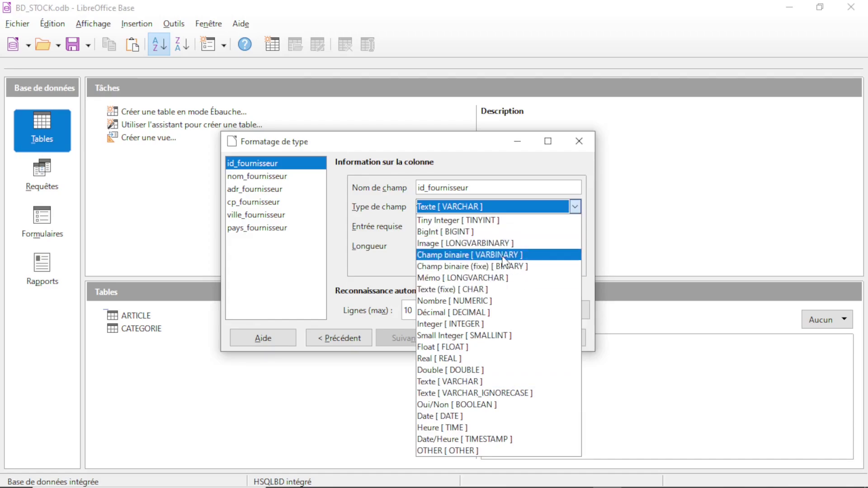
left_click(490, 323)
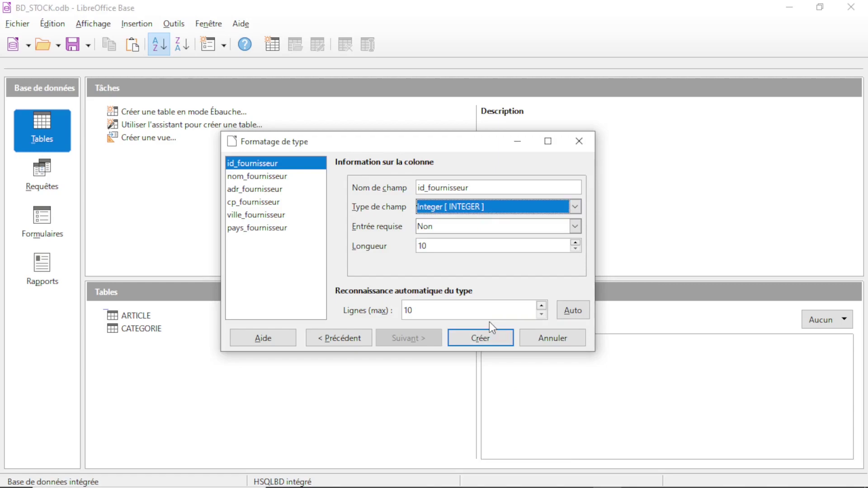
left_click(575, 227)
left_click(566, 237)
Step: Make entry required (Oui) for the nom_fournisseur, adr_fournisseur and cp_fournisseur columns
left_click(268, 177)
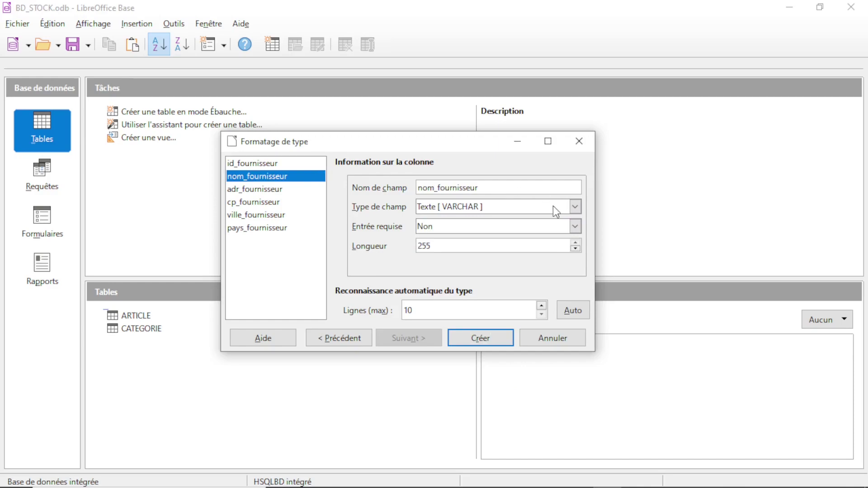
left_click(575, 226)
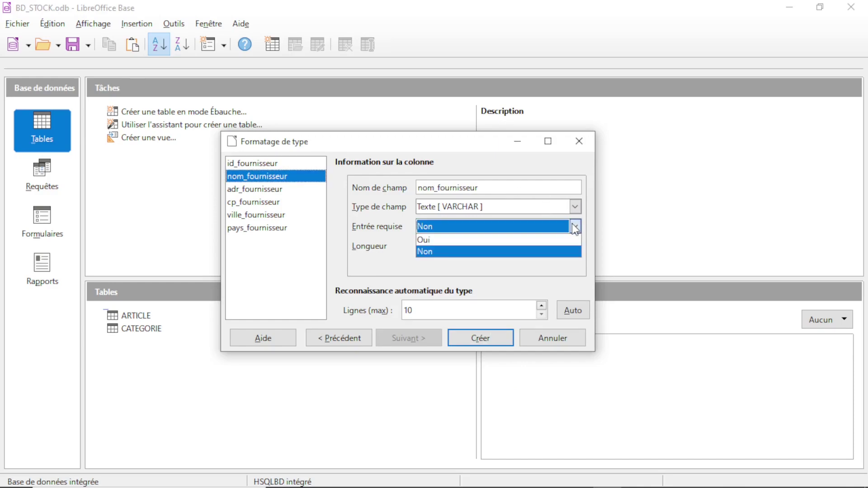
left_click(557, 241)
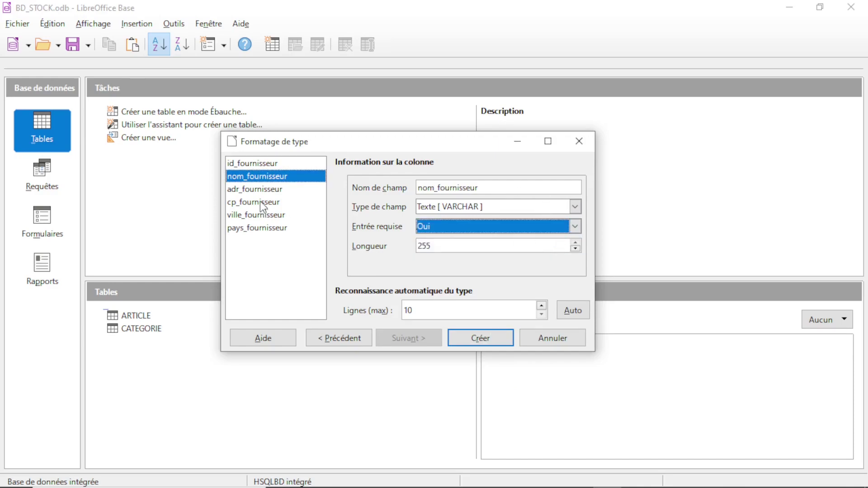
left_click(271, 190)
left_click(576, 227)
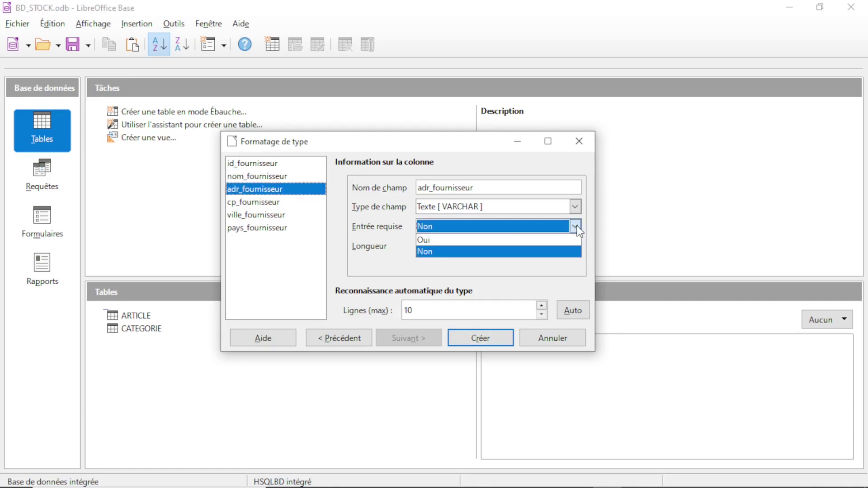
left_click(553, 239)
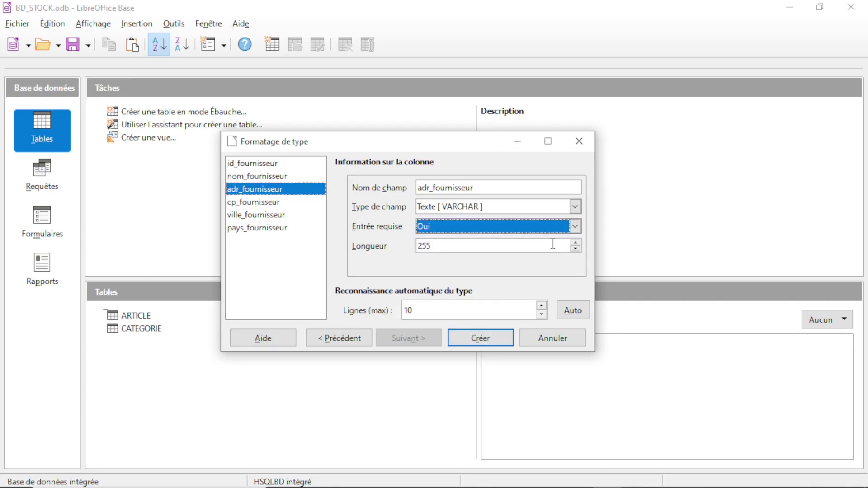
left_click(275, 203)
left_click(576, 227)
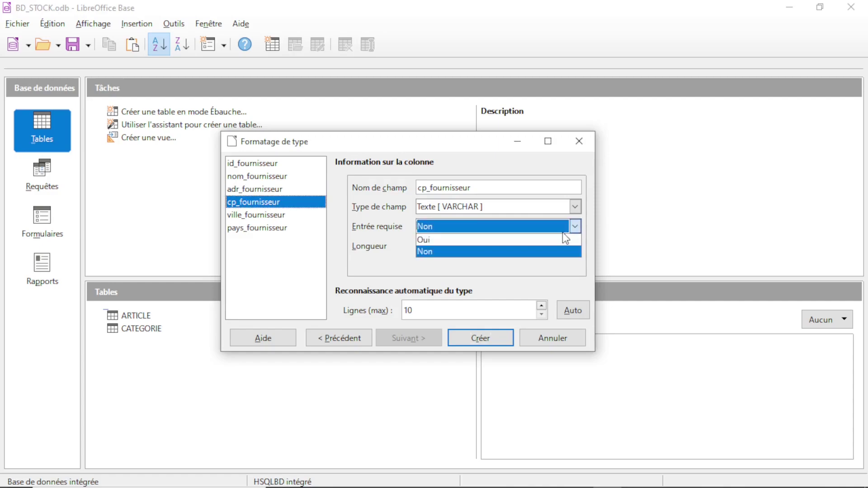
left_click(556, 240)
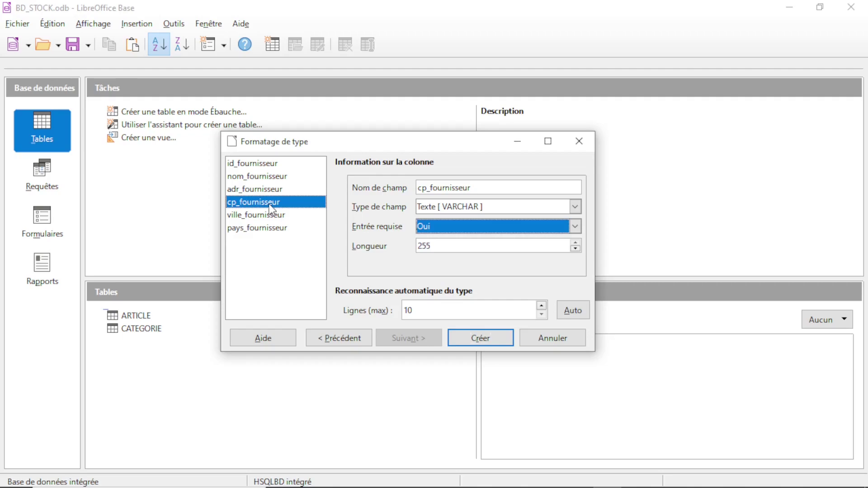
Step: Make entry required (Oui) for the ville_fournisseur and pays_fournisseur columns
left_click(287, 216)
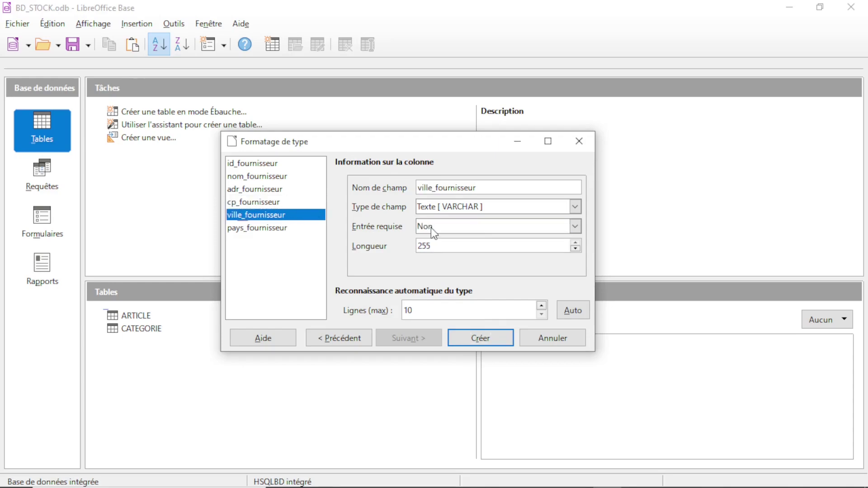
left_click(506, 229)
left_click(506, 240)
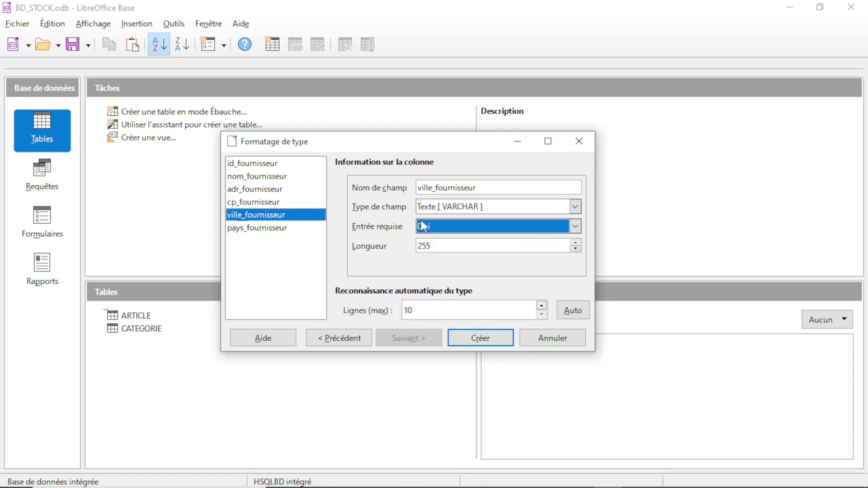
left_click(280, 229)
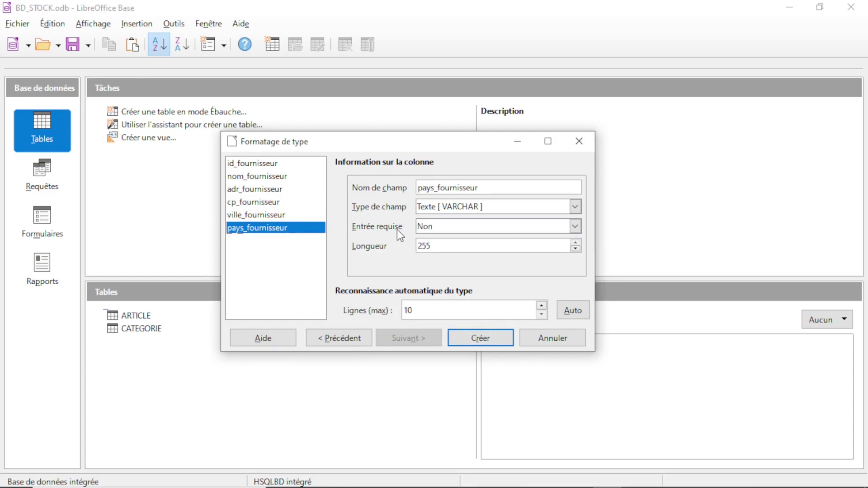
left_click(487, 226)
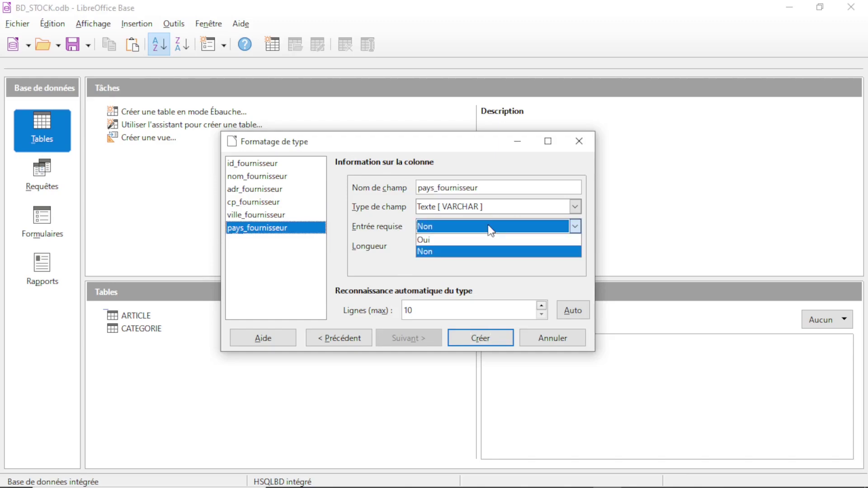
left_click(483, 239)
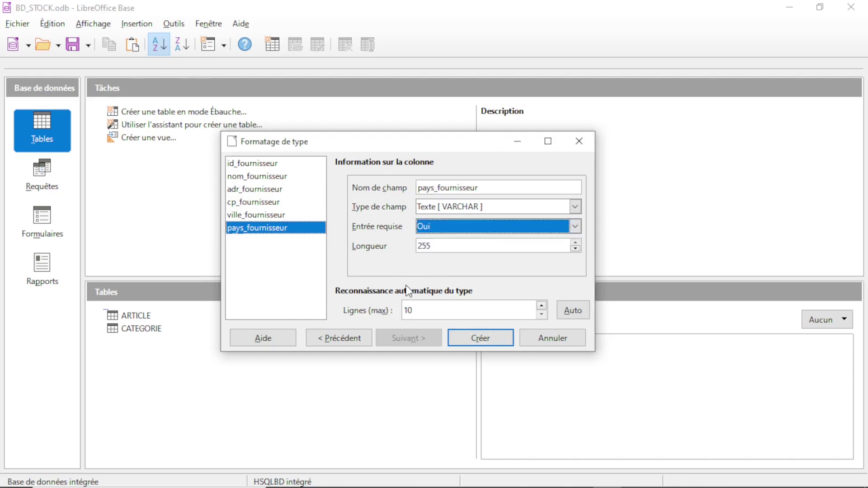
Step: Create the FOURNISSEUR table from the formatted columns, declining the automatic creation of a primary key
left_click(477, 339)
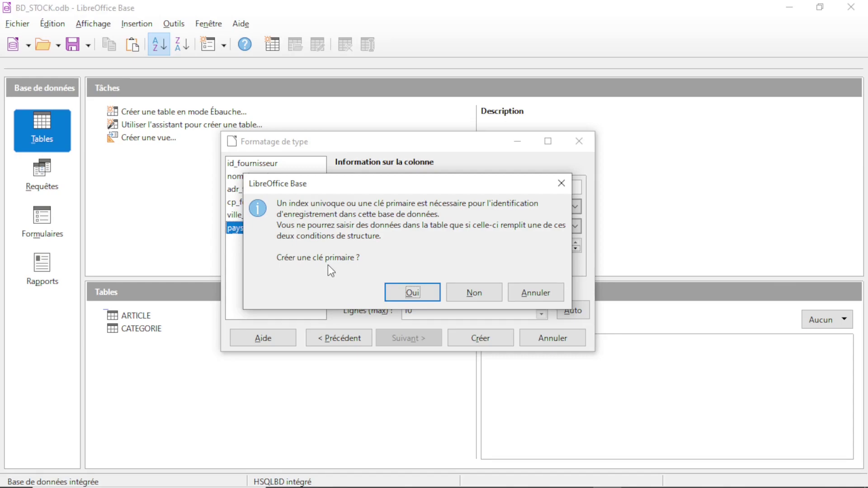
left_click(462, 292)
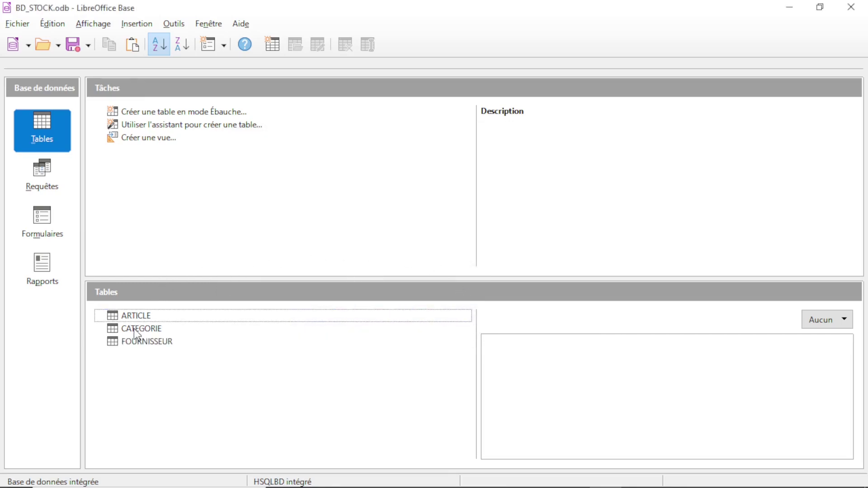
Step: Open the FOURNISSEUR table's design for editing and make id_fournisseur the primary key
left_click(135, 343)
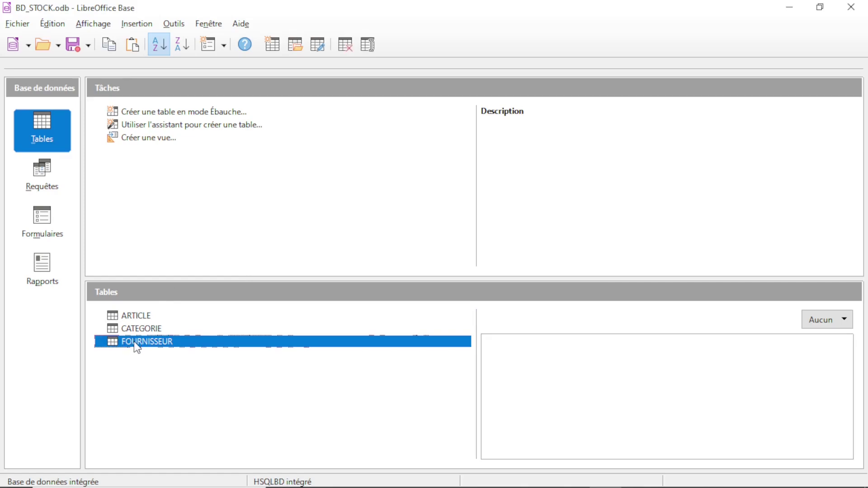
right_click(111, 342)
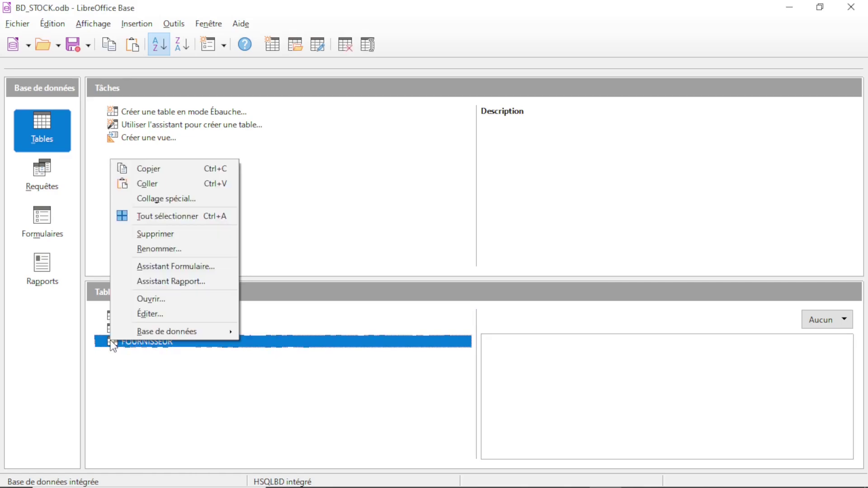
left_click(149, 315)
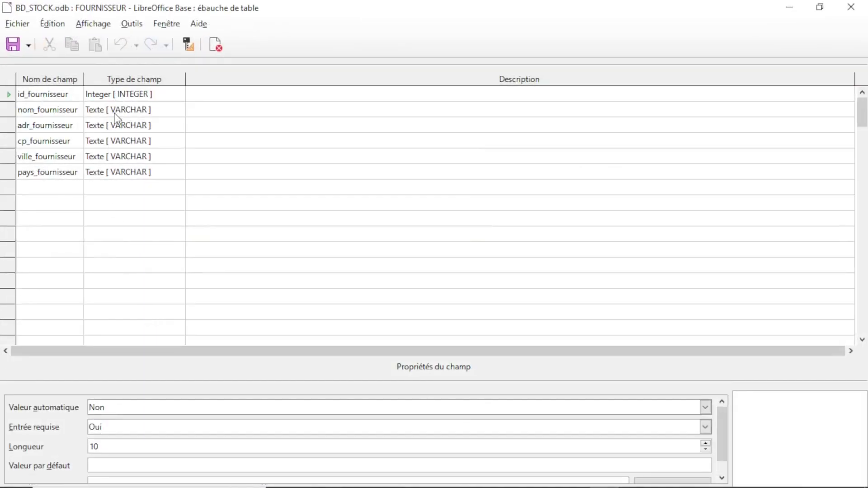
left_click(10, 94)
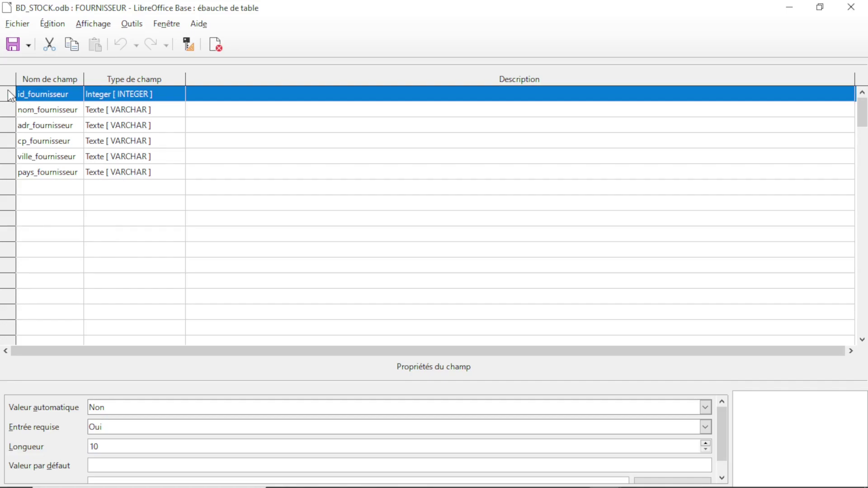
right_click(8, 95)
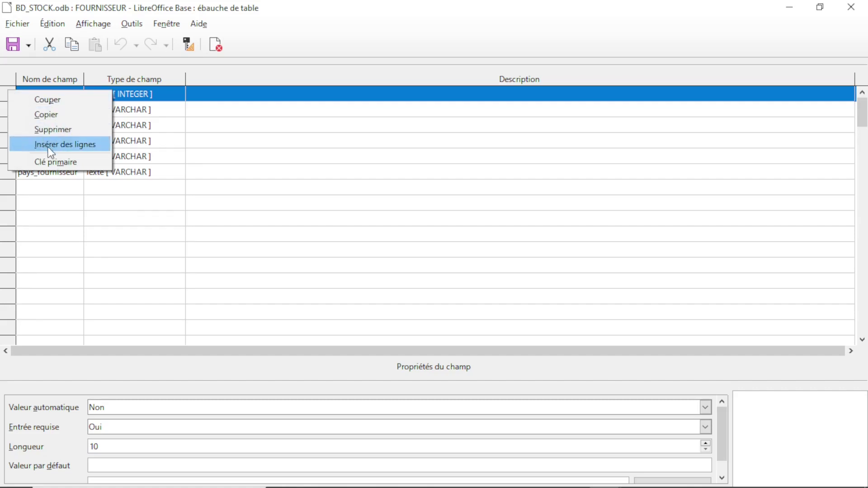
left_click(48, 162)
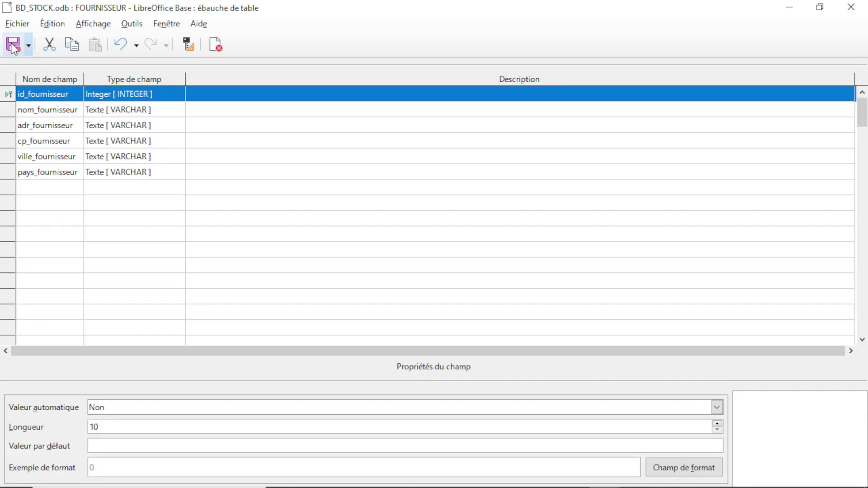
Step: Close the FOURNISSEUR design, open the table's data and widen the adr_fournisseur column to fit the full addresses
left_click(215, 45)
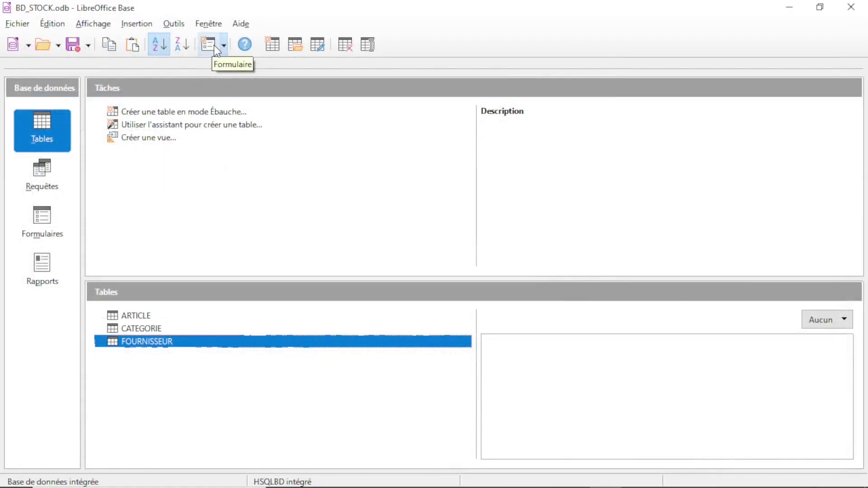
double_click(116, 347)
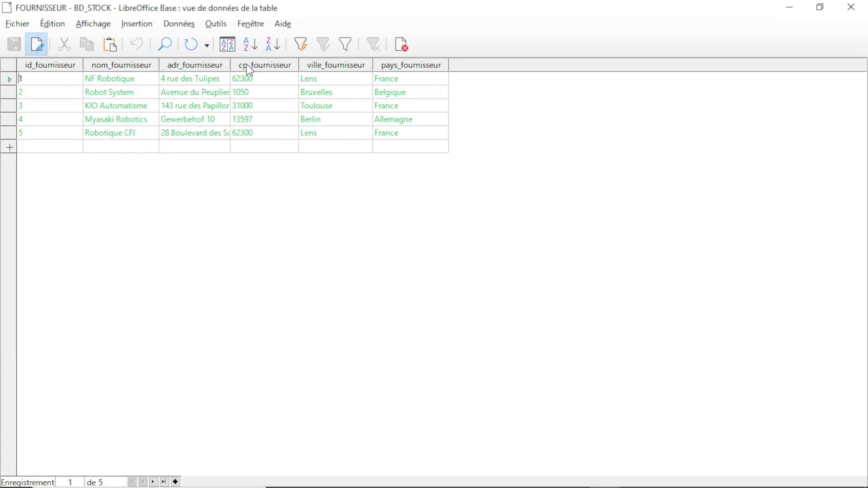
left_click_drag(230, 64, 256, 64)
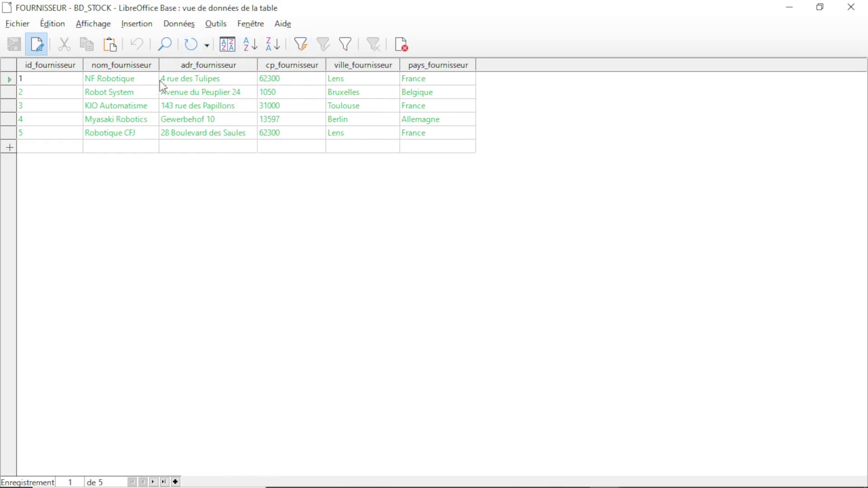
left_click(361, 125)
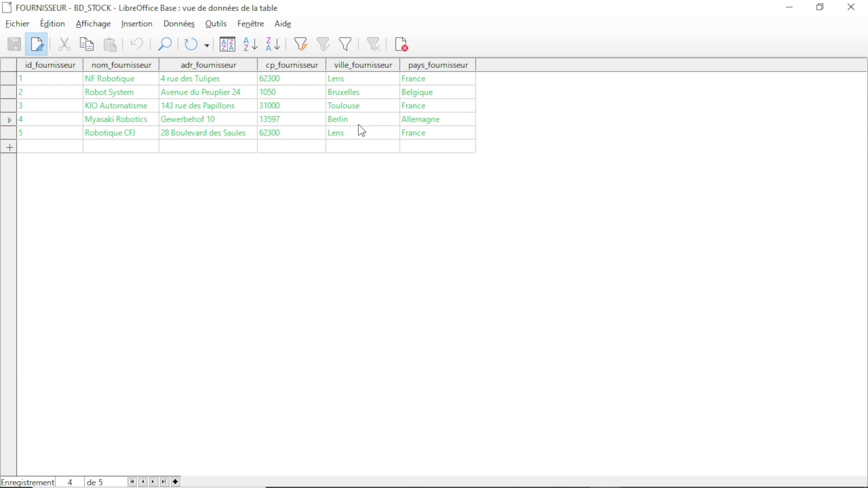
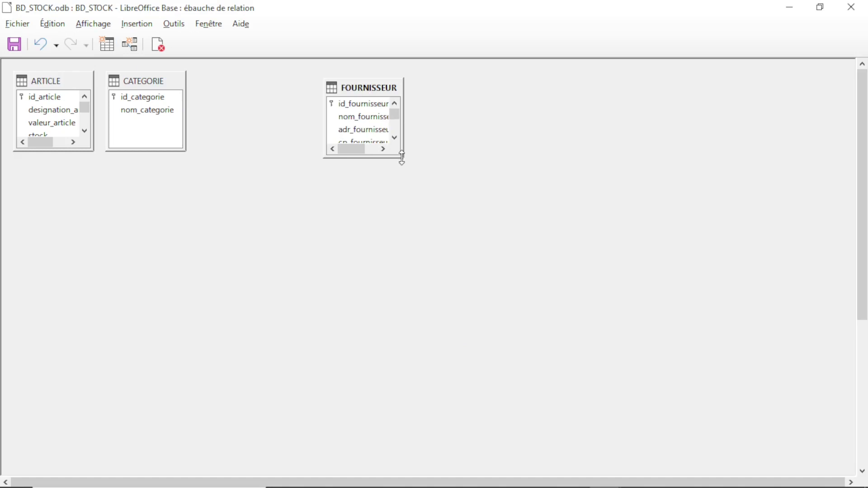
Step: Spread out the three tables in the relation design and enlarge FOURNISSEUR and ARTICLE to show all their fields
left_click_drag(400, 162, 400, 188)
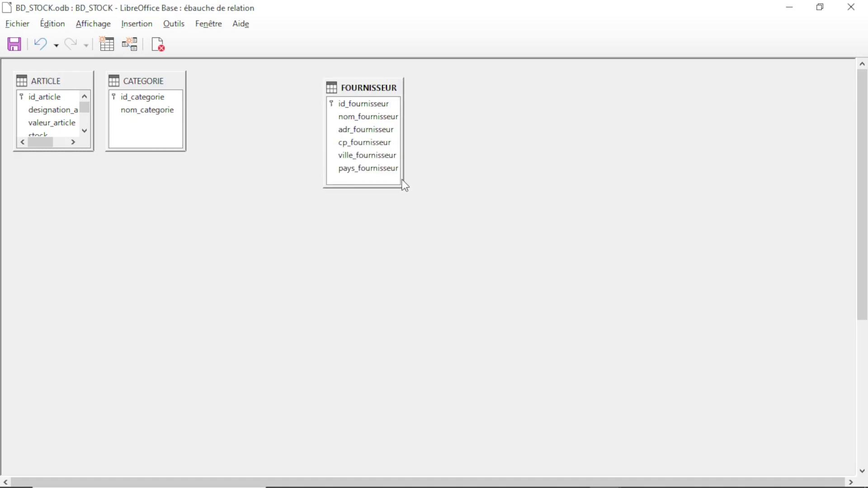
left_click_drag(141, 81, 199, 81)
left_click_drag(67, 84, 72, 113)
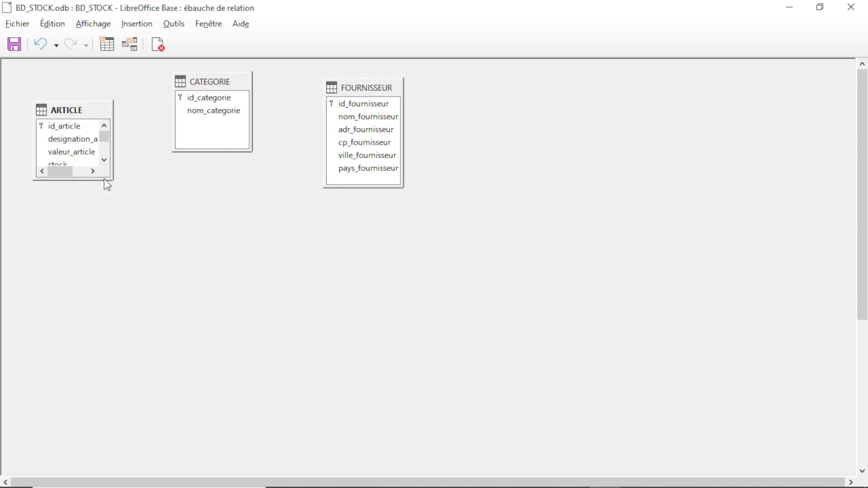
left_click_drag(107, 180, 103, 241)
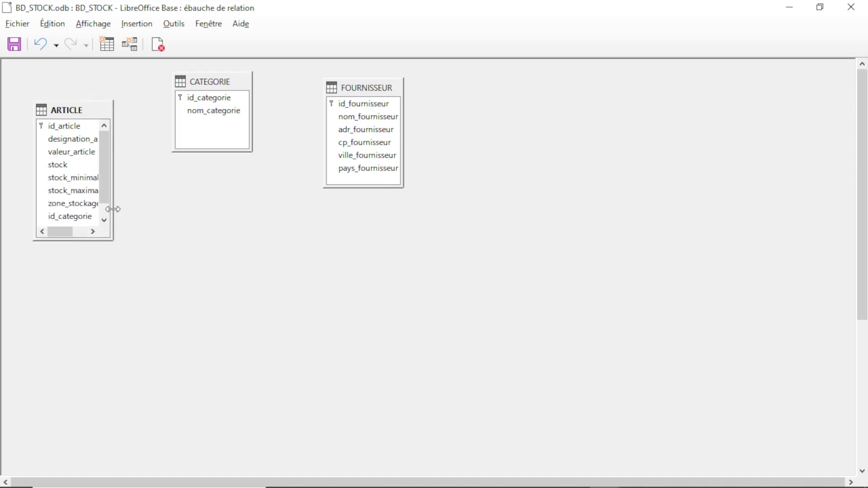
left_click_drag(113, 209, 148, 209)
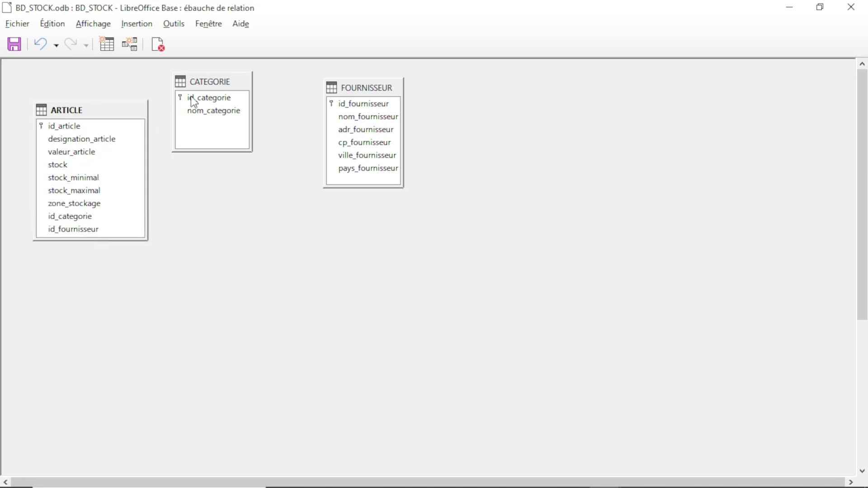
left_click_drag(211, 84, 229, 274)
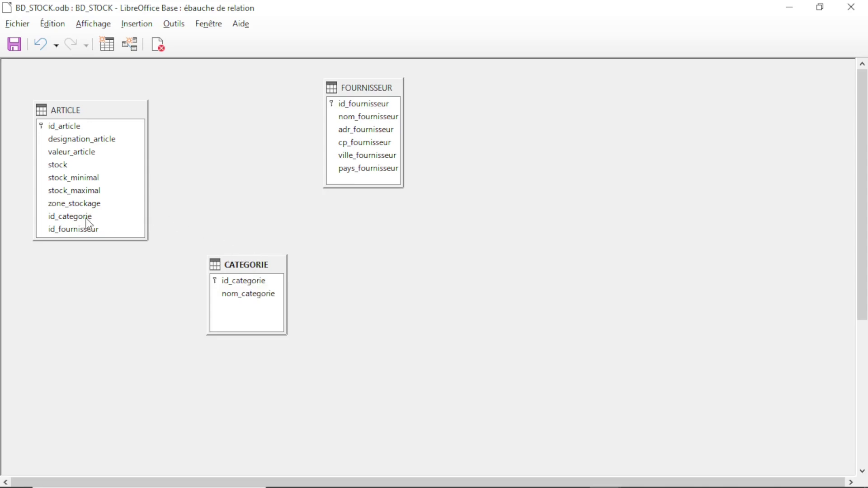
Step: Create a relation linking id_categorie in ARTICLE to id_categorie in CATEGORIE
left_click(72, 216)
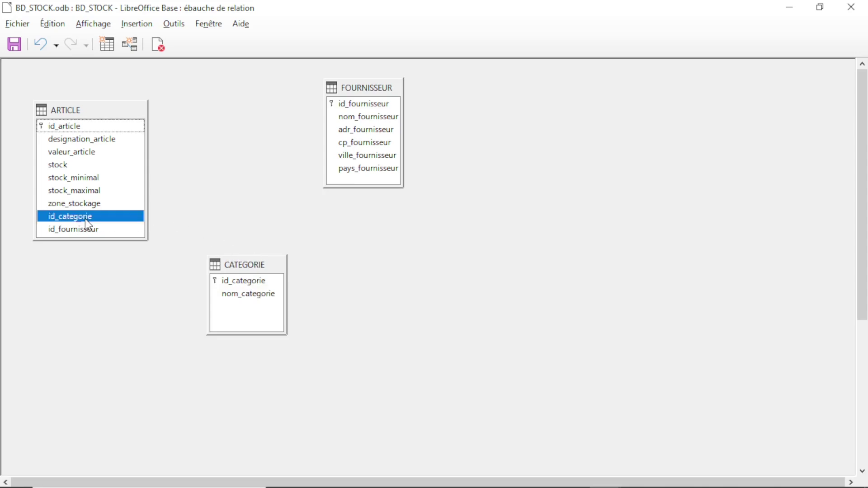
left_click_drag(85, 218, 213, 288)
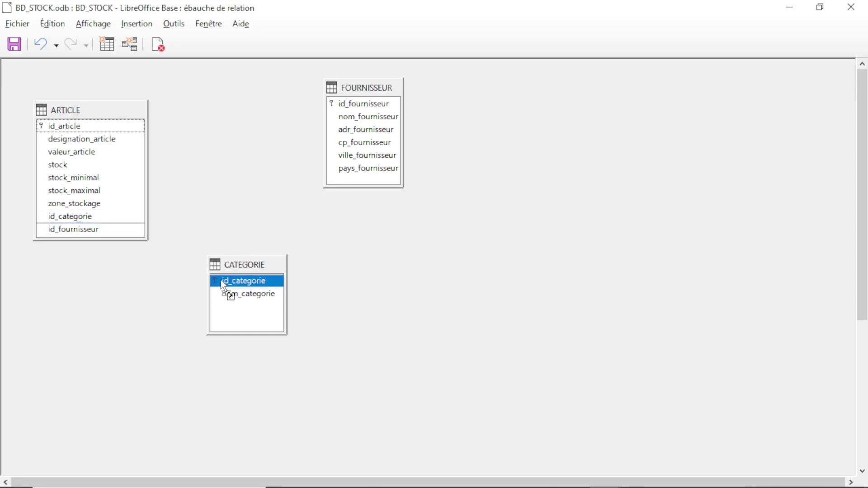
left_click_drag(230, 280, 229, 281)
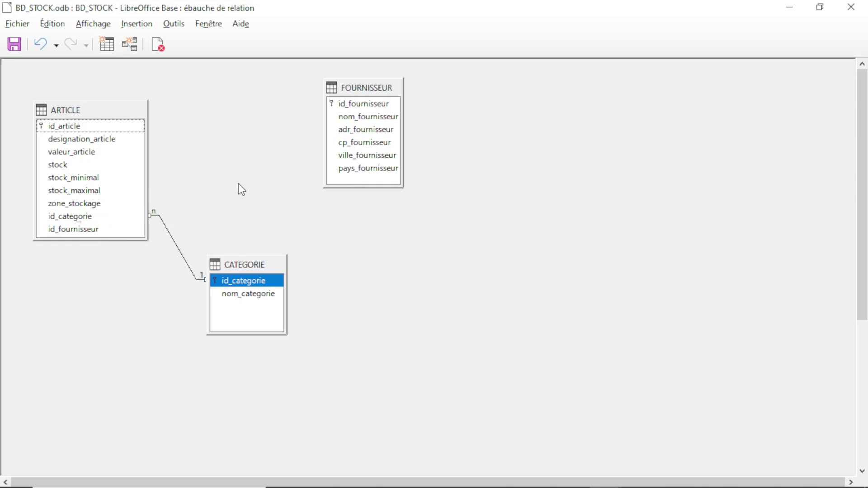
Step: Create a relation linking id_fournisseur in ARTICLE to id_fournisseur in FOURNISSEUR
left_click(351, 105)
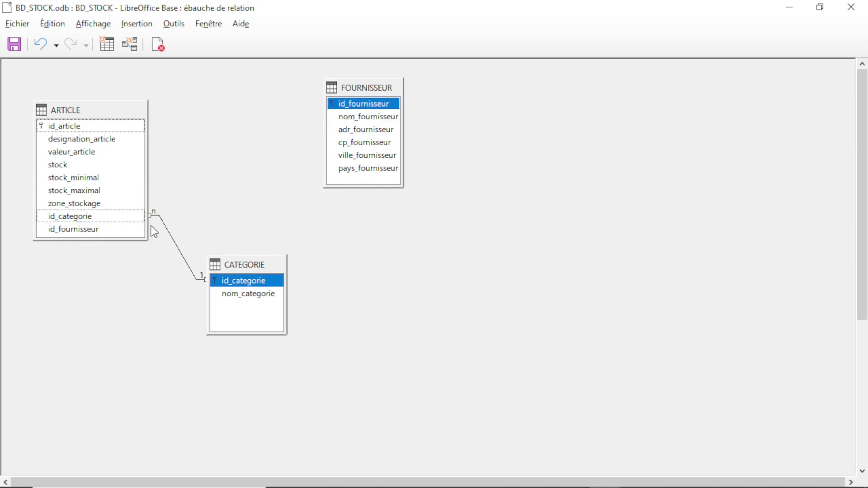
left_click(102, 229)
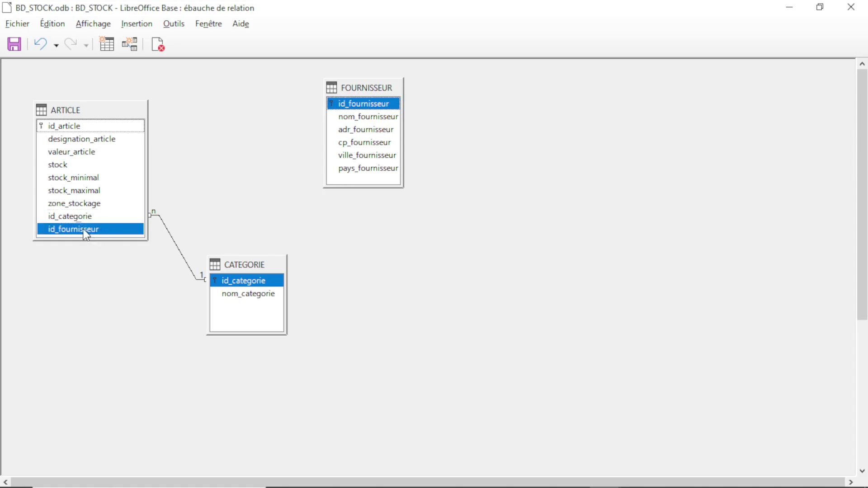
left_click_drag(80, 229, 347, 109)
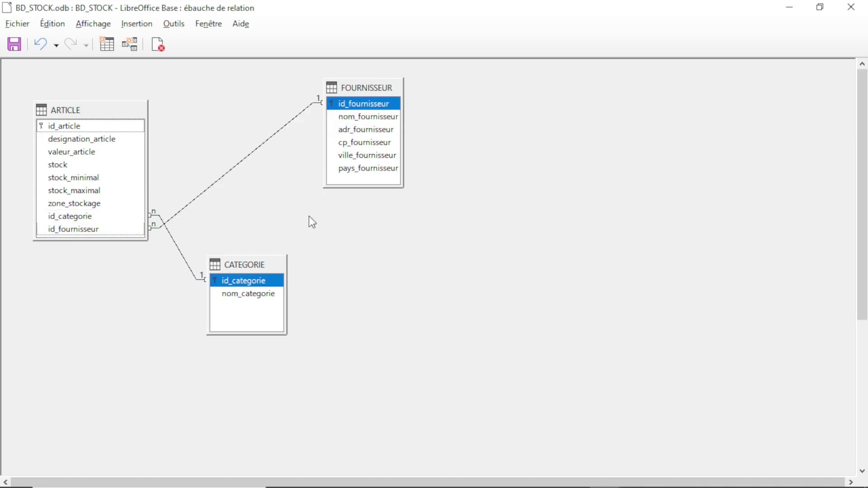
Step: Arrange CATEGORIE above FOURNISSEUR beside ARTICLE so the relation lines do not cross, and close the relation design, saving the changes
left_click_drag(262, 267, 236, 77)
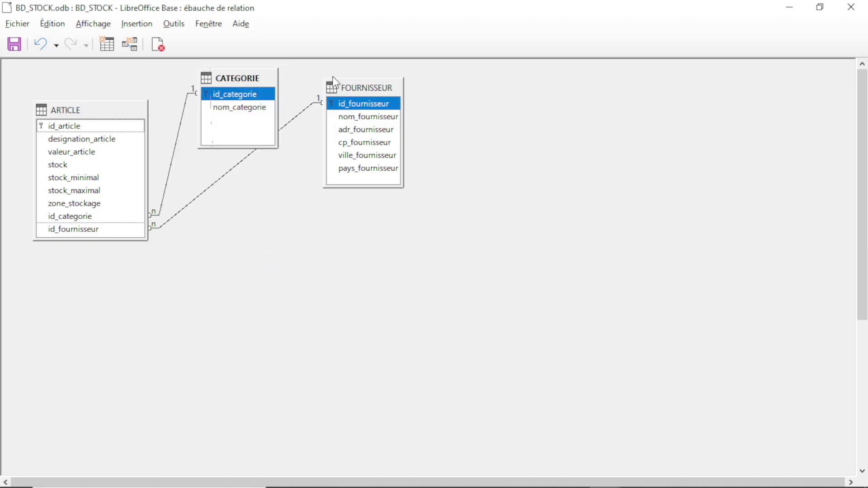
left_click_drag(343, 87, 286, 212)
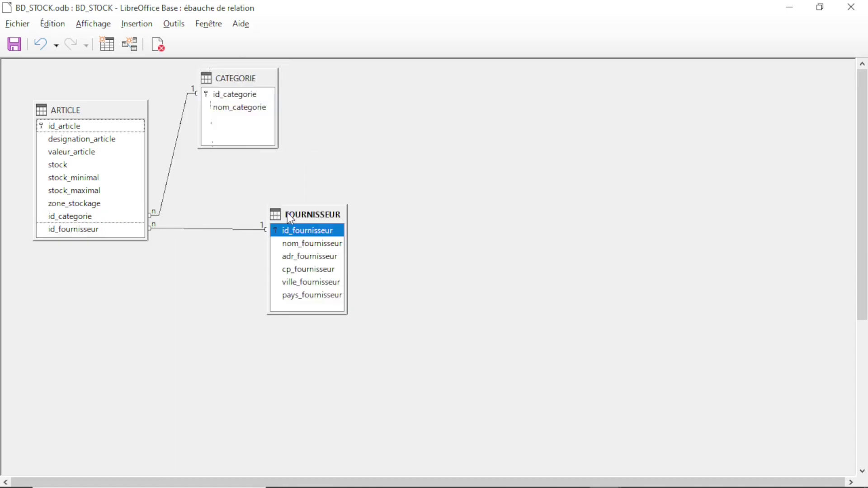
left_click_drag(257, 81, 293, 102)
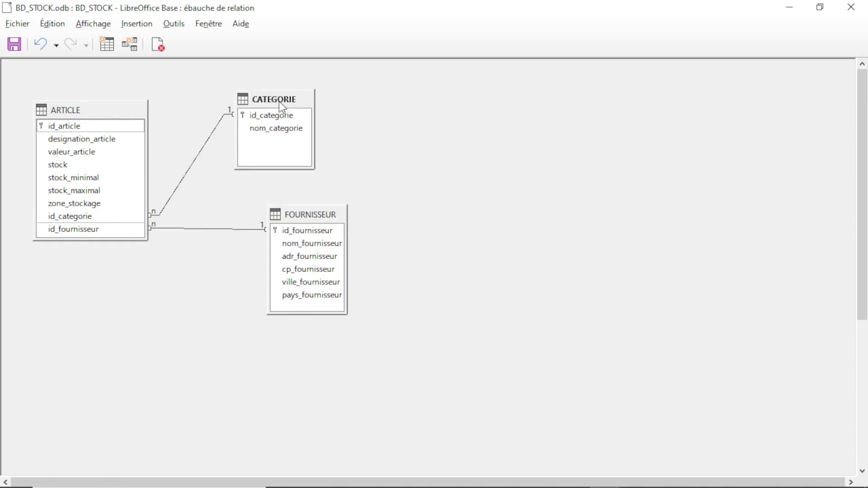
left_click_drag(293, 211, 319, 234)
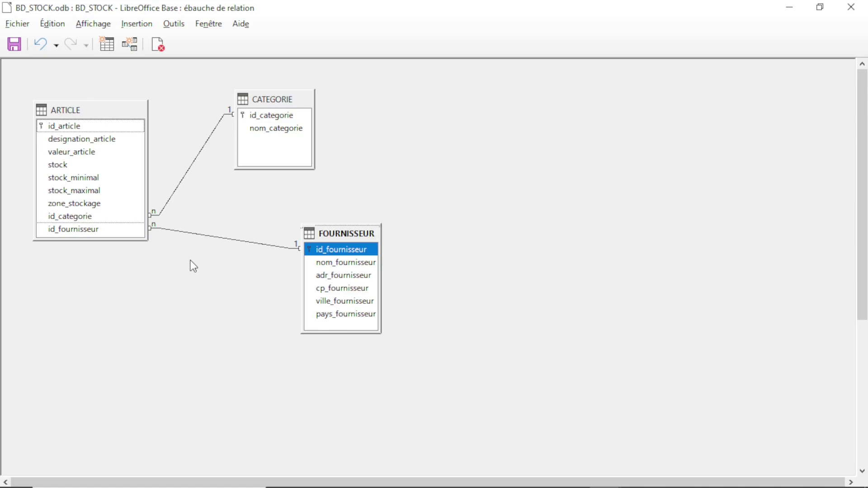
left_click(158, 45)
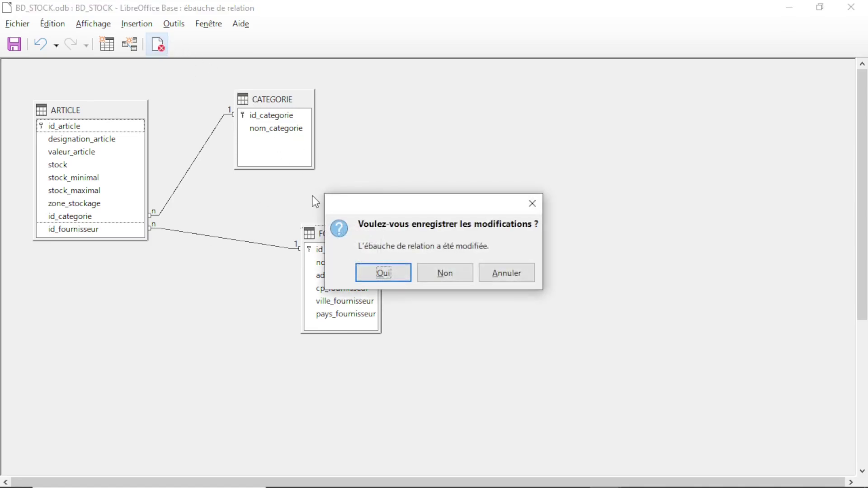
left_click(382, 273)
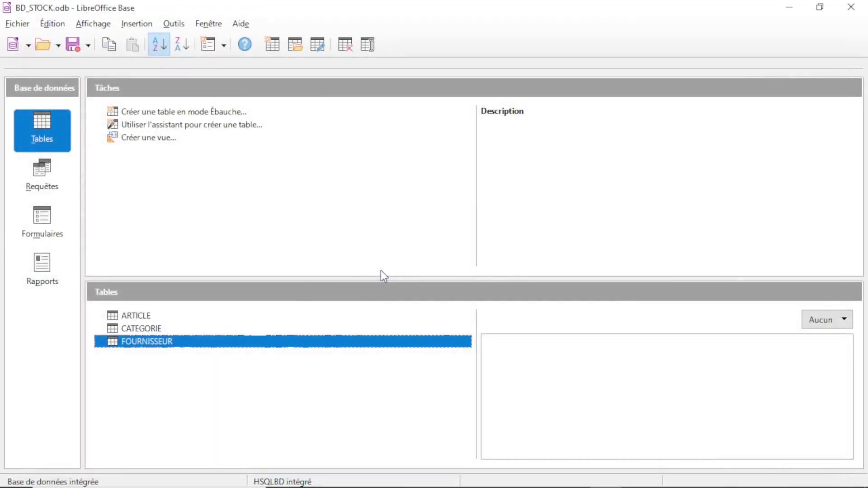